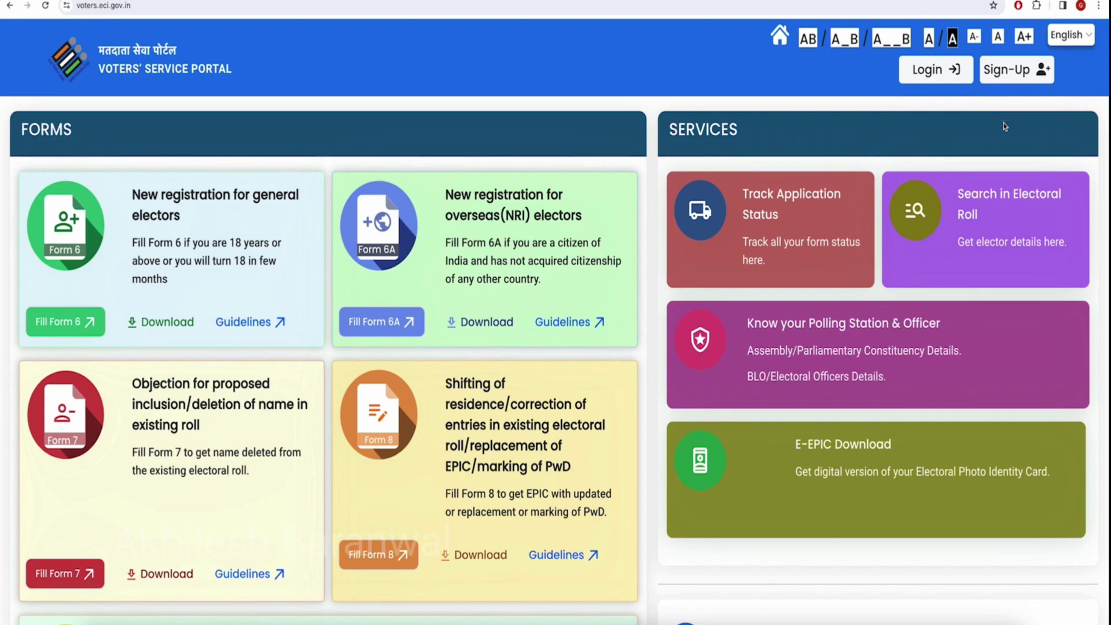
On the login page, enter the mobile number, the account password and the captcha
left_click(1004, 71)
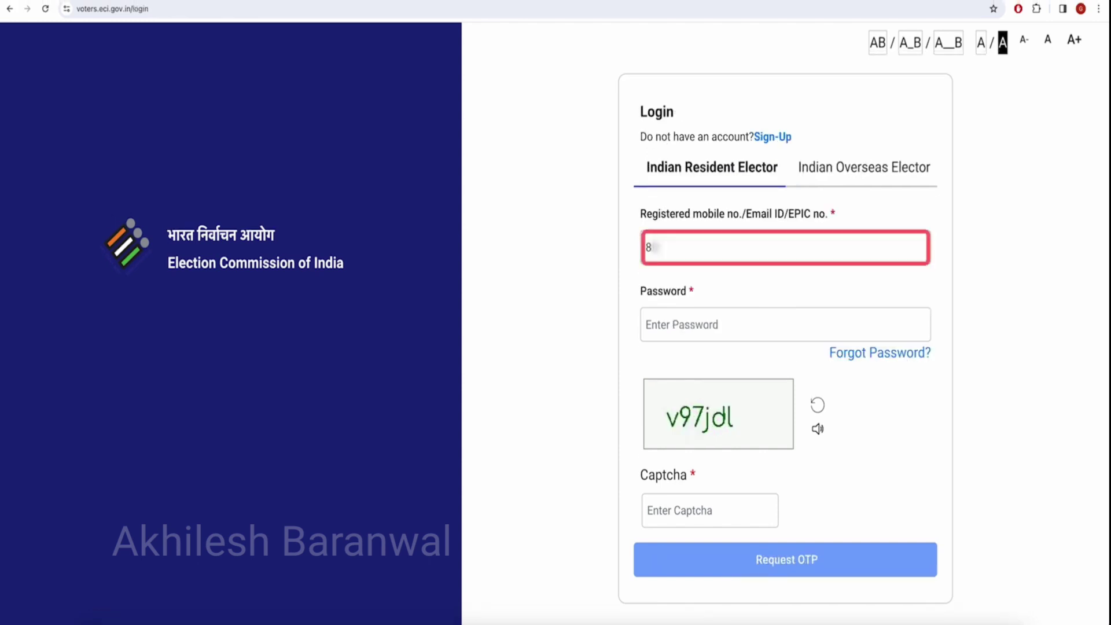
key("Tab")
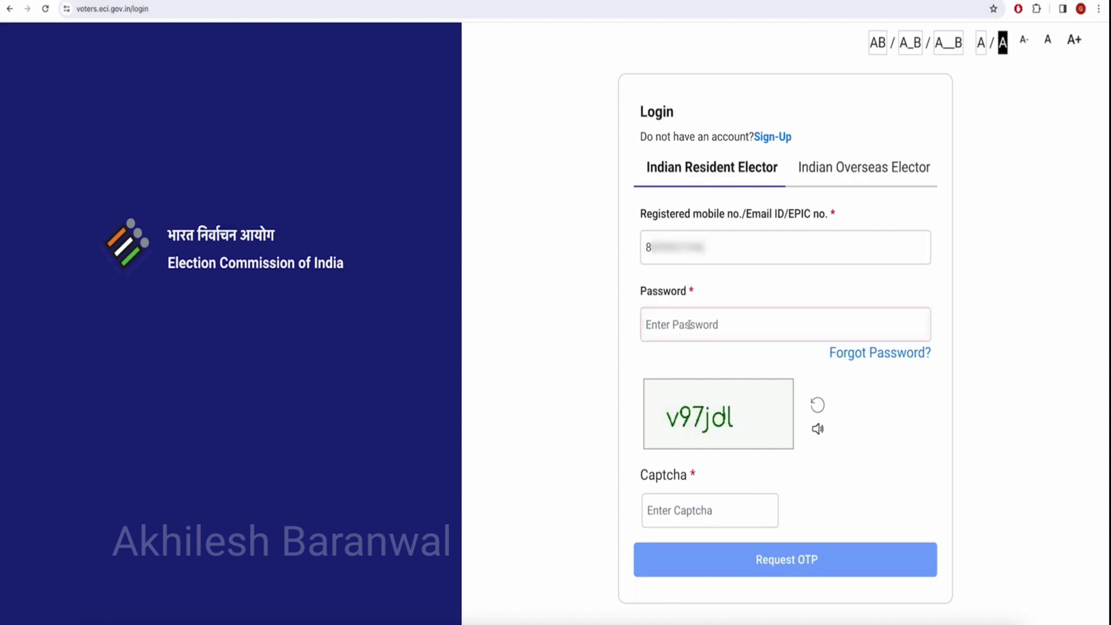
key("ctrl+v")
left_click(677, 514)
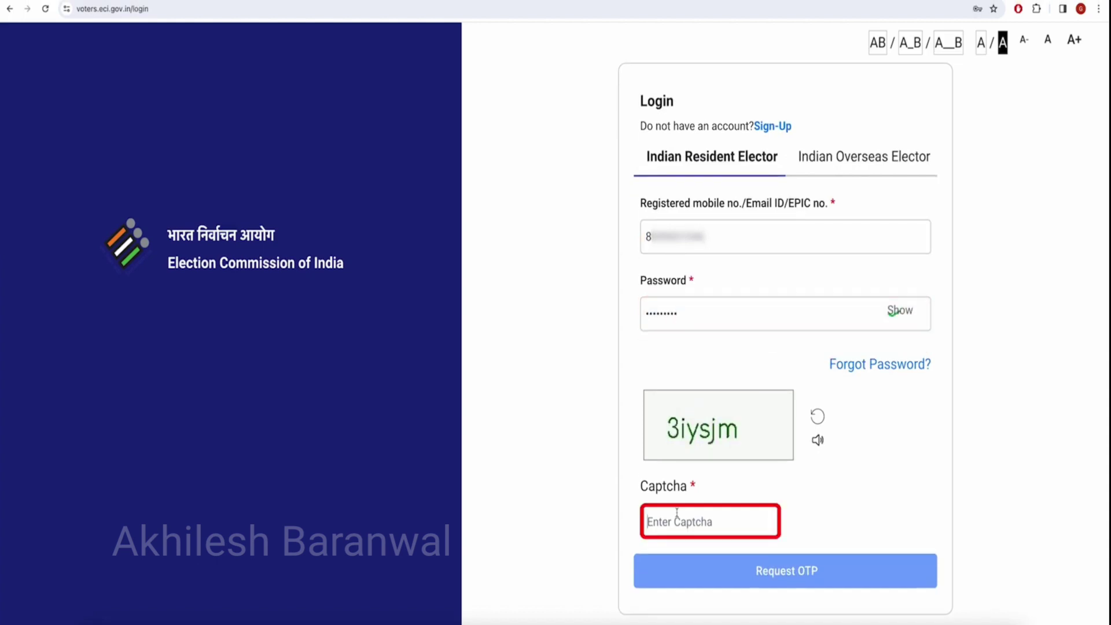
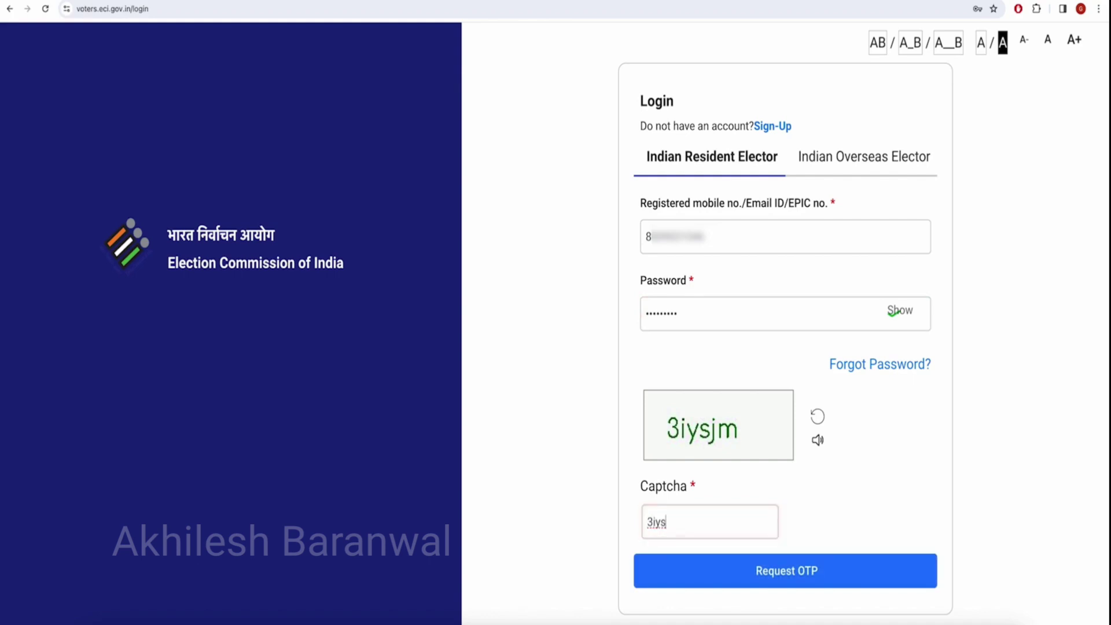
key("Tab")
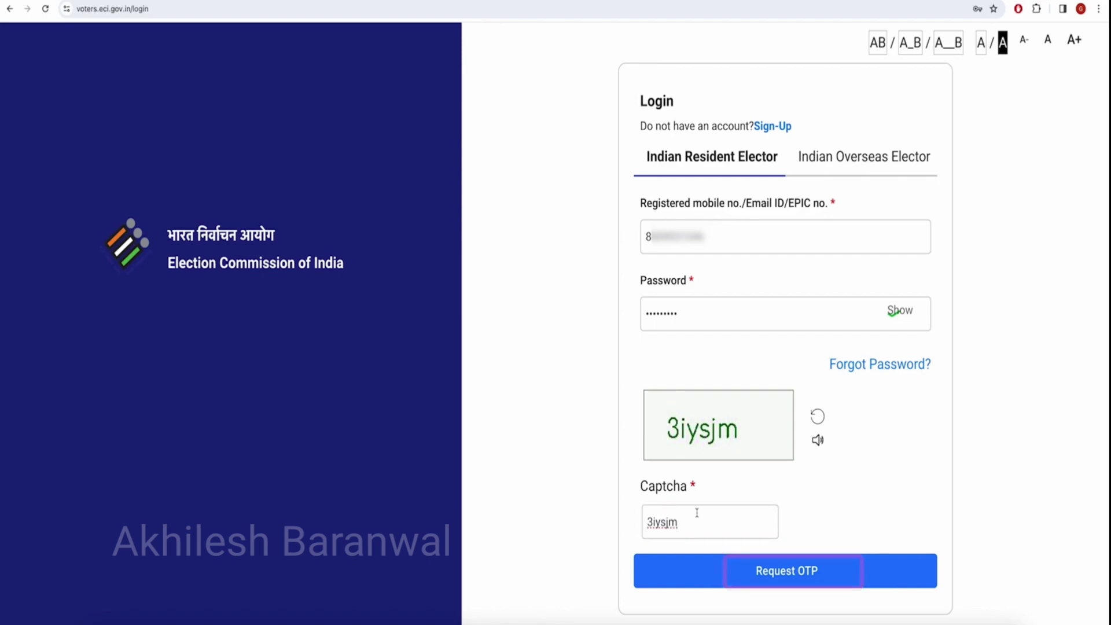
Request a one-time password, enter it and verify to log in
left_click(784, 568)
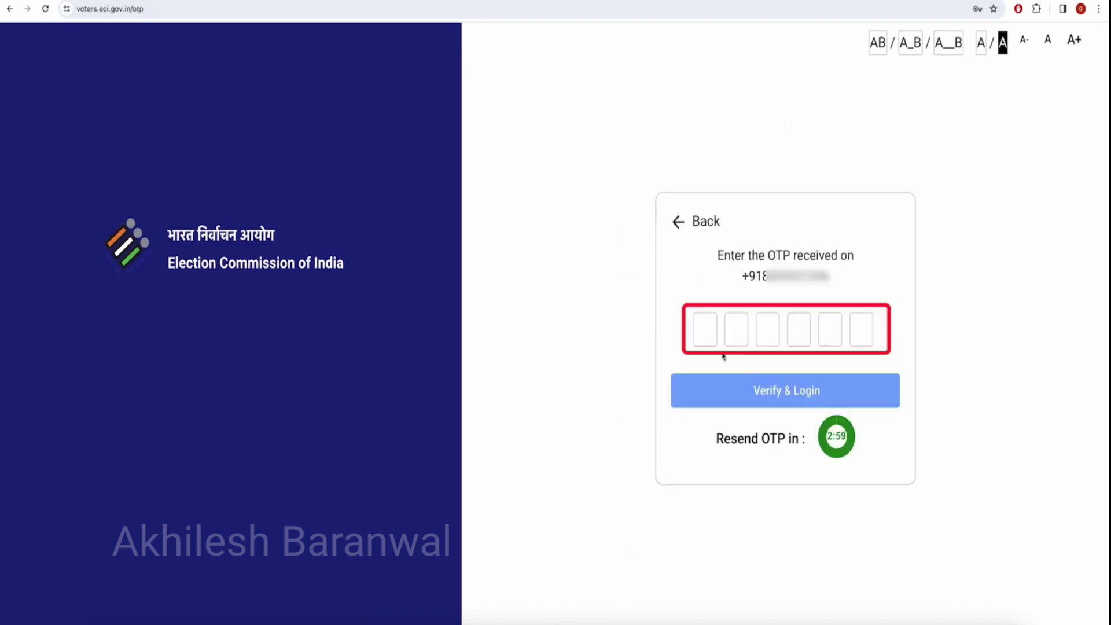
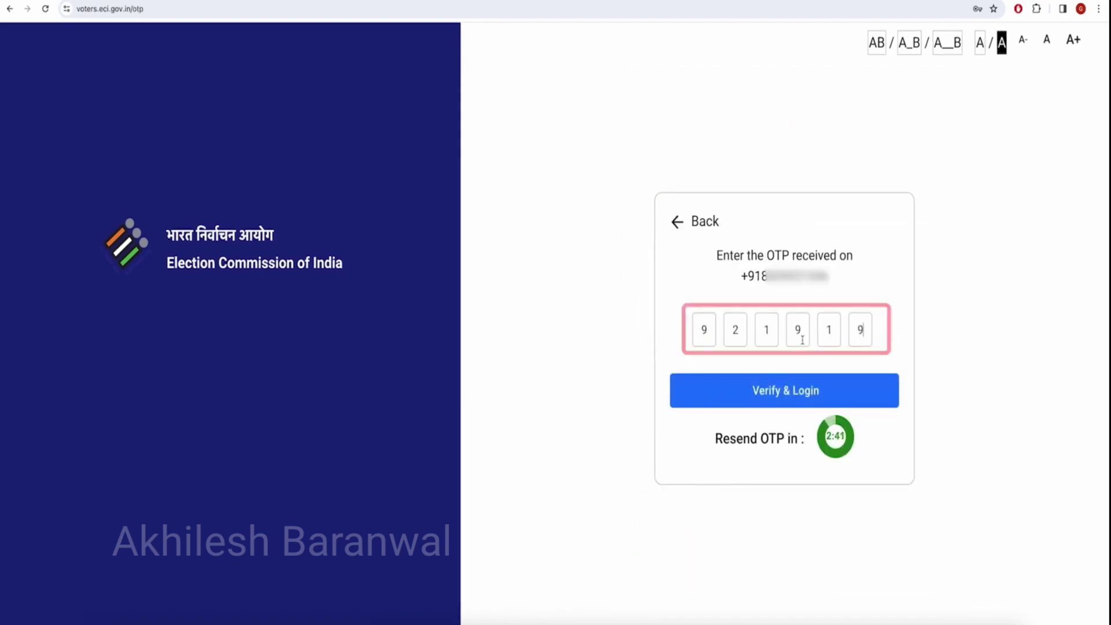
left_click(773, 397)
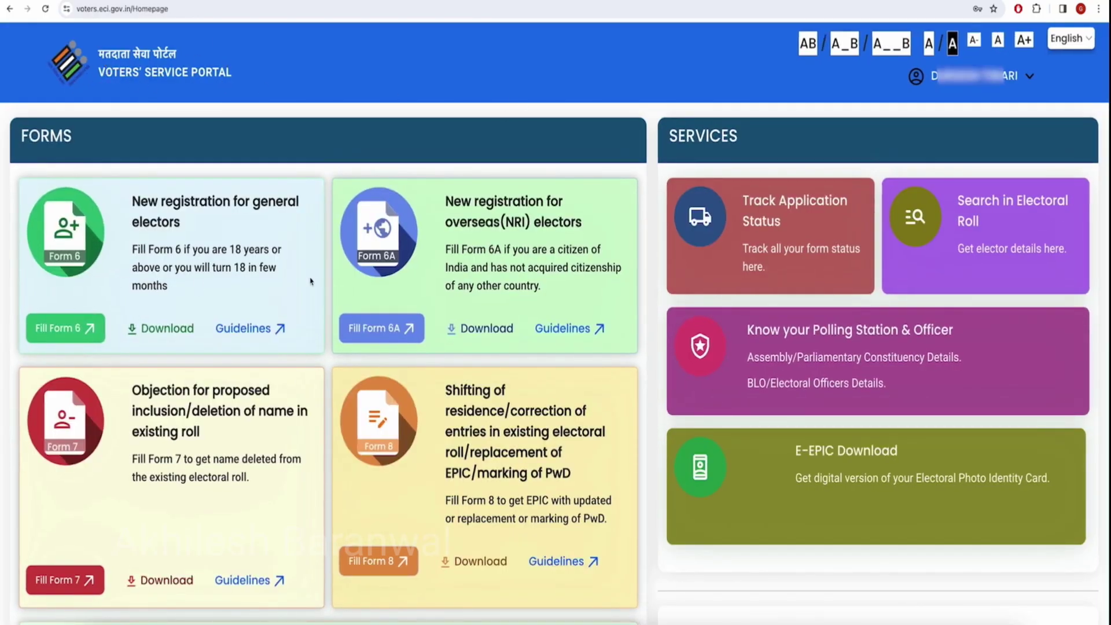
Start a new application from the Form 8 card on the homepage
scroll(468, 357, "down", 1)
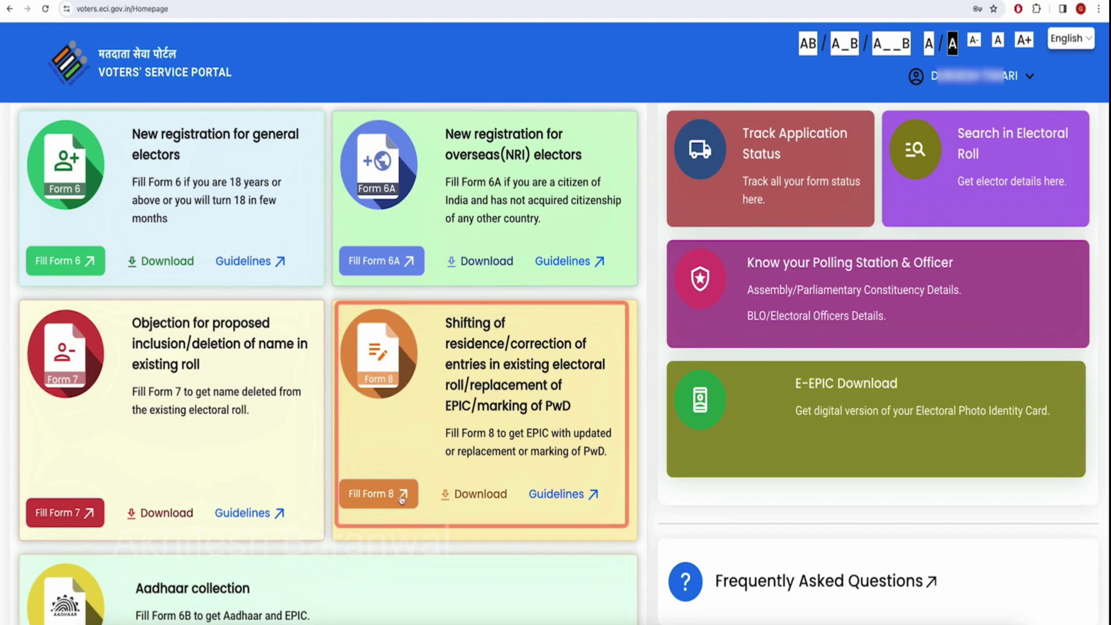
left_click(393, 497)
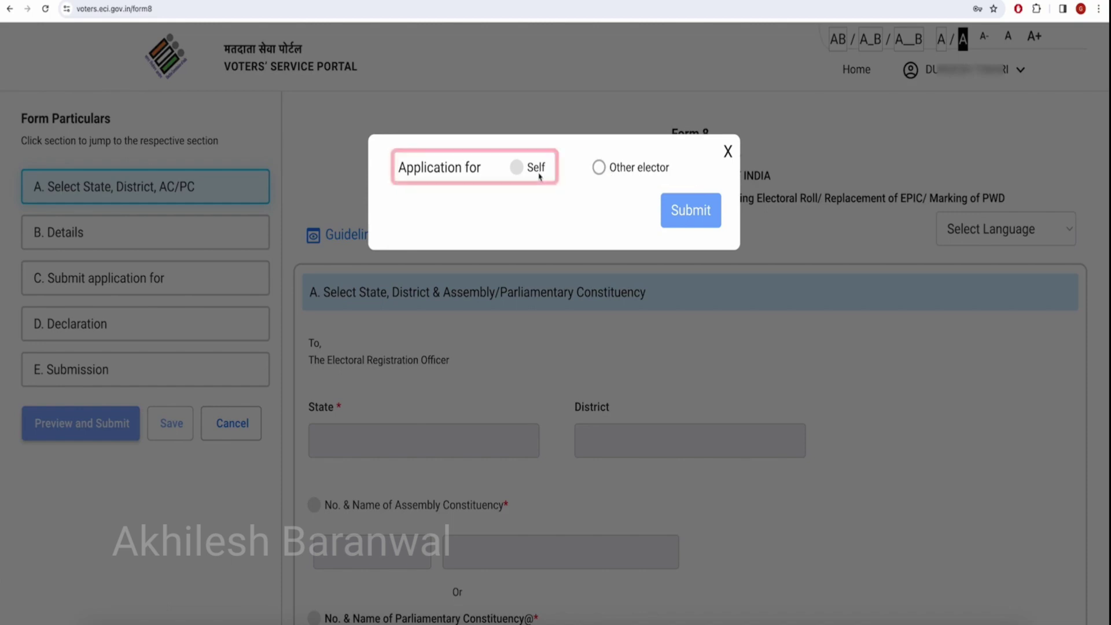
Apply for another elector, look them up by saved EPIC number, and confirm their roll record
left_click(599, 169)
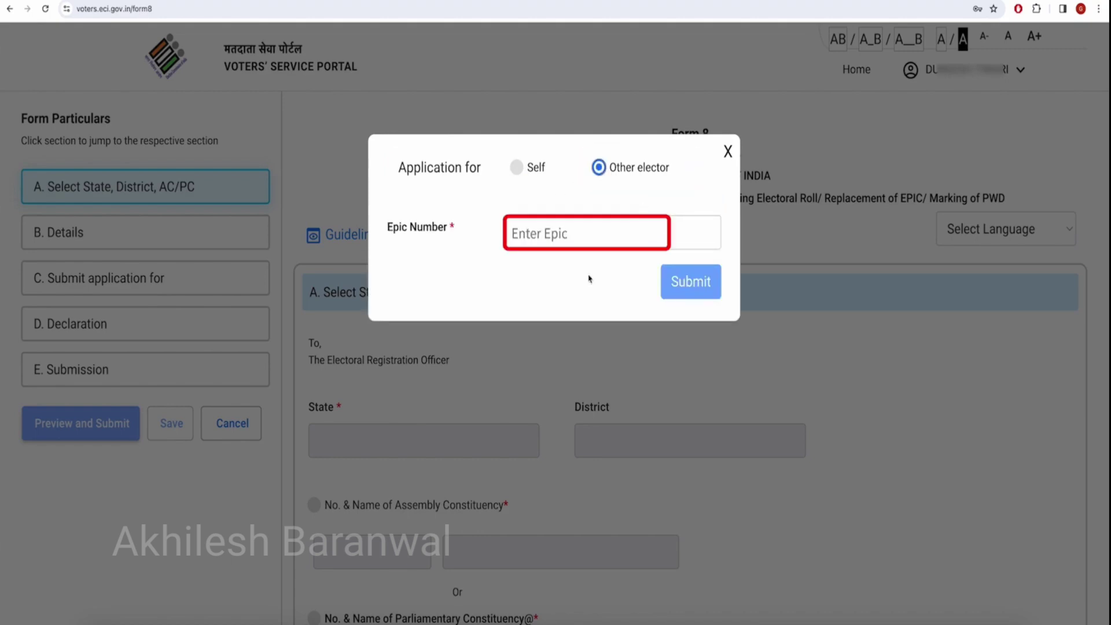
left_click(595, 232)
left_click(594, 270)
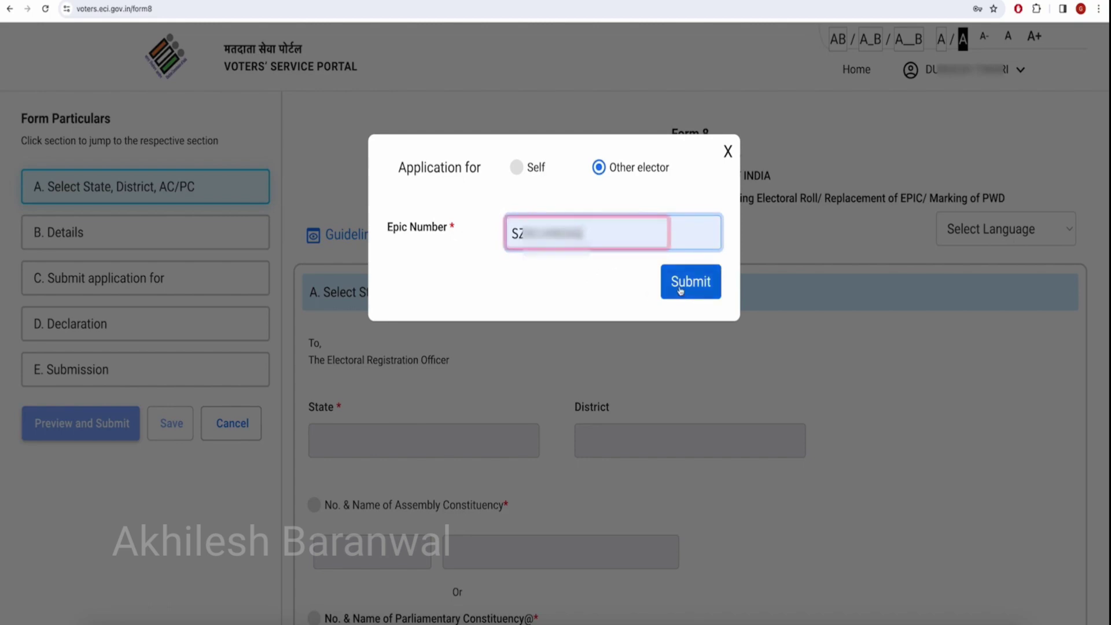
left_click(699, 288)
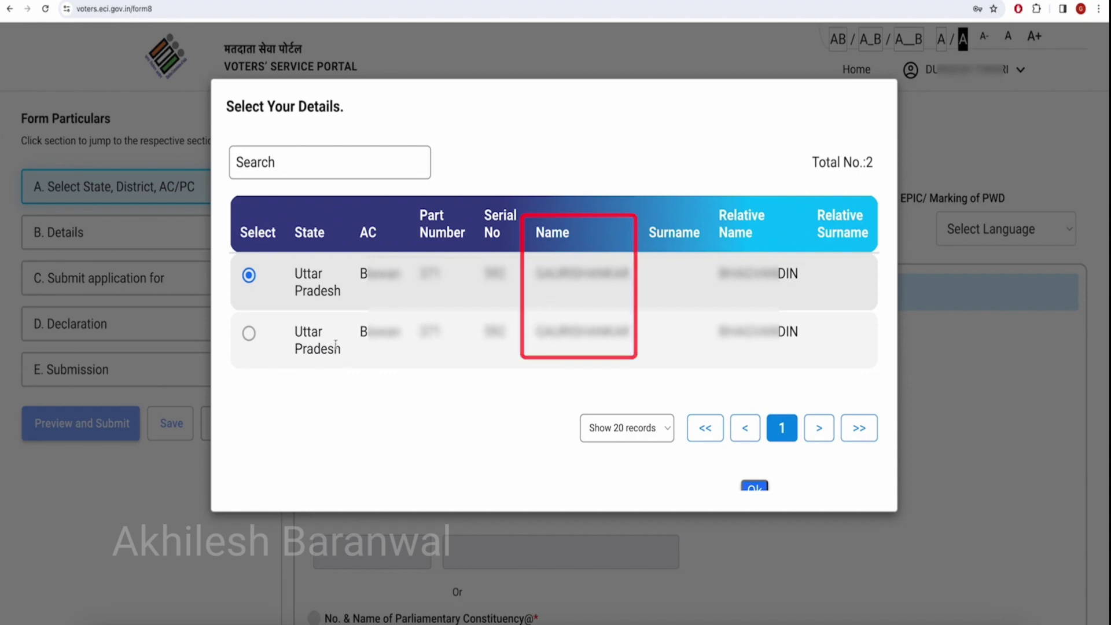
scroll(612, 401, "down", 1)
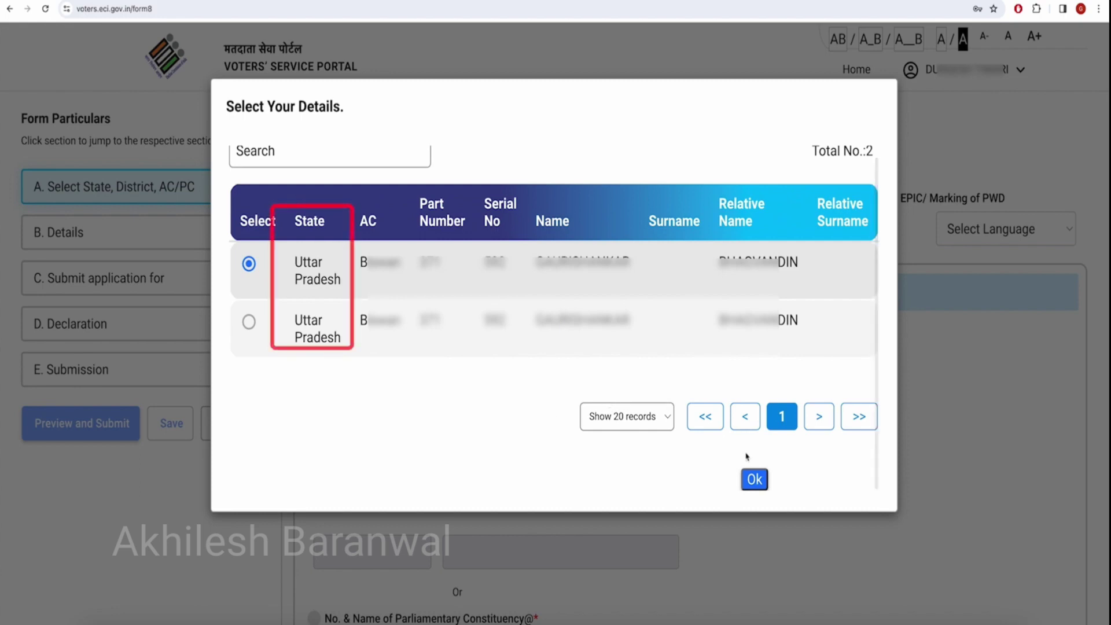
left_click(755, 482)
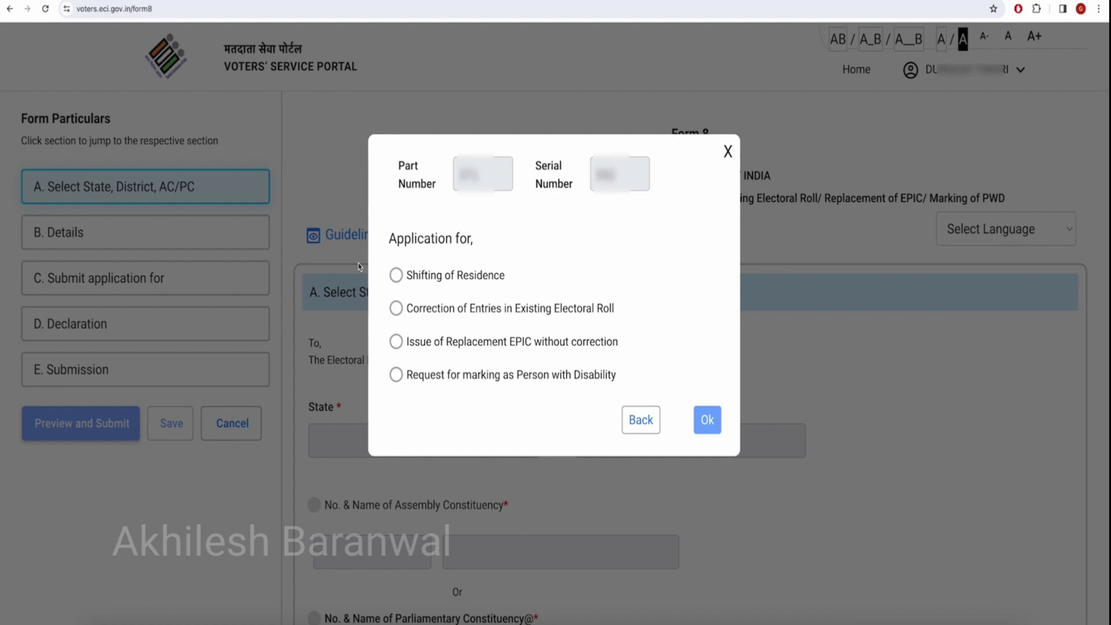
Set the application type to Correction of Entries in Existing Electoral Roll
left_click(397, 276)
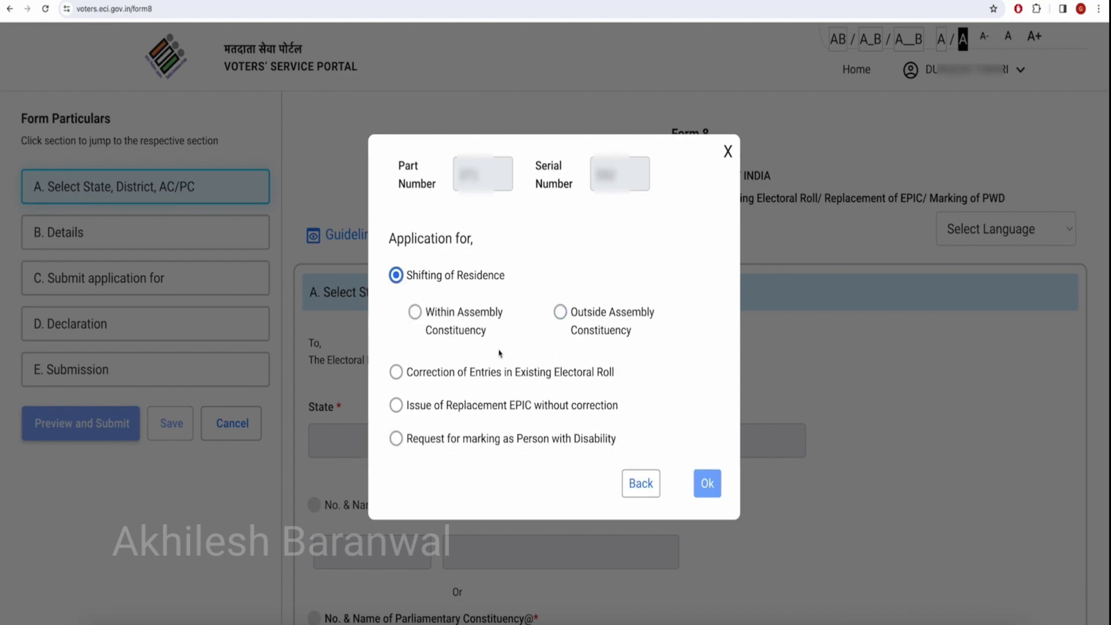
left_click_drag(418, 375, 631, 379)
left_click(429, 368)
left_click_drag(405, 374, 632, 385)
left_click(632, 385)
left_click_drag(407, 374, 638, 380)
left_click(632, 384)
left_click(397, 373)
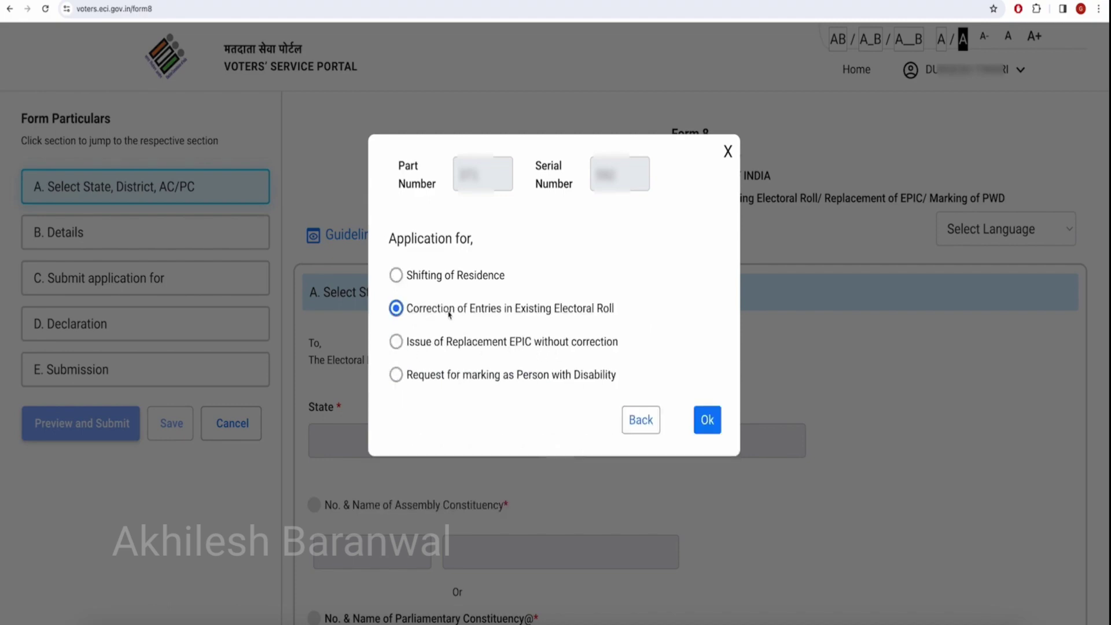
left_click(707, 420)
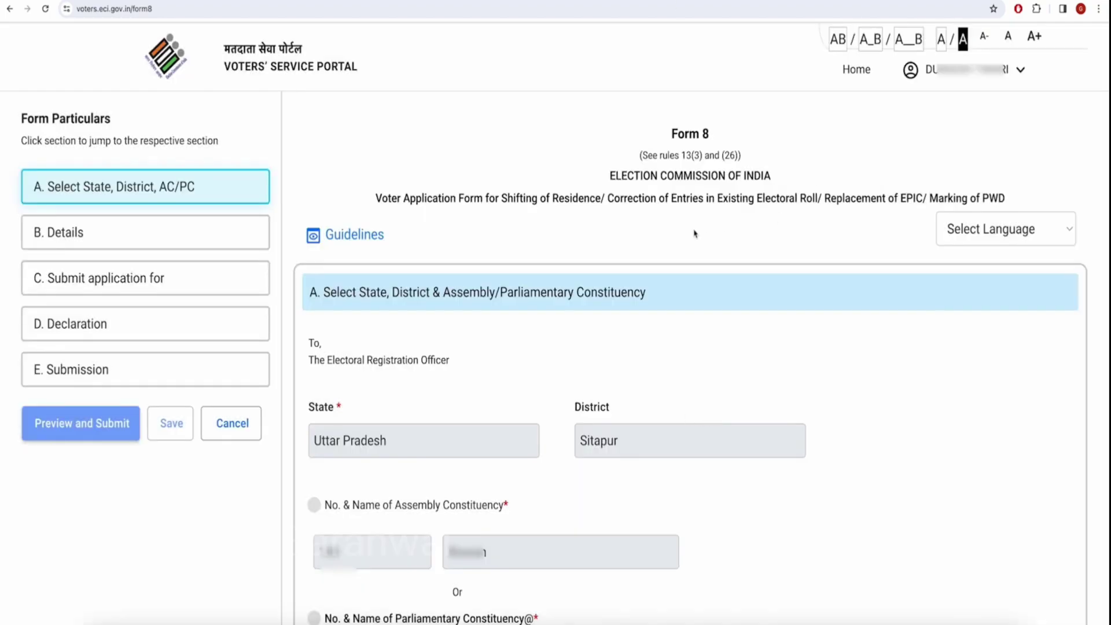
Finish section A and advance to the B. Details section
scroll(559, 562, "down", 3)
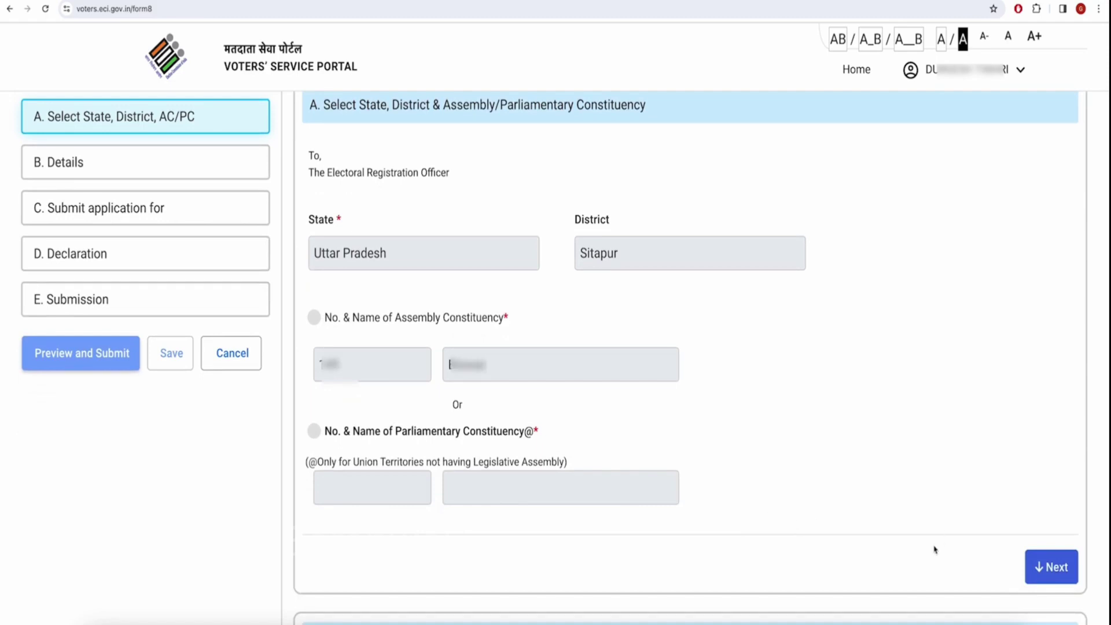
left_click(1058, 574)
scroll(727, 494, "down", 1)
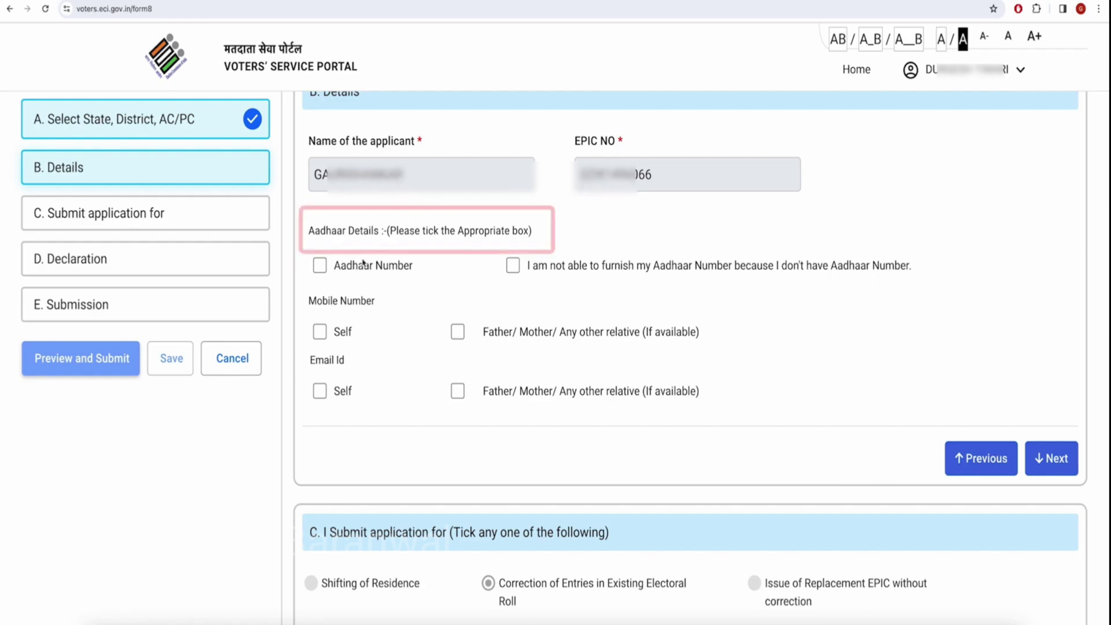
Enter the Aadhaar number and the applicant's own mobile number, and choose Self for Email Id
left_click(320, 266)
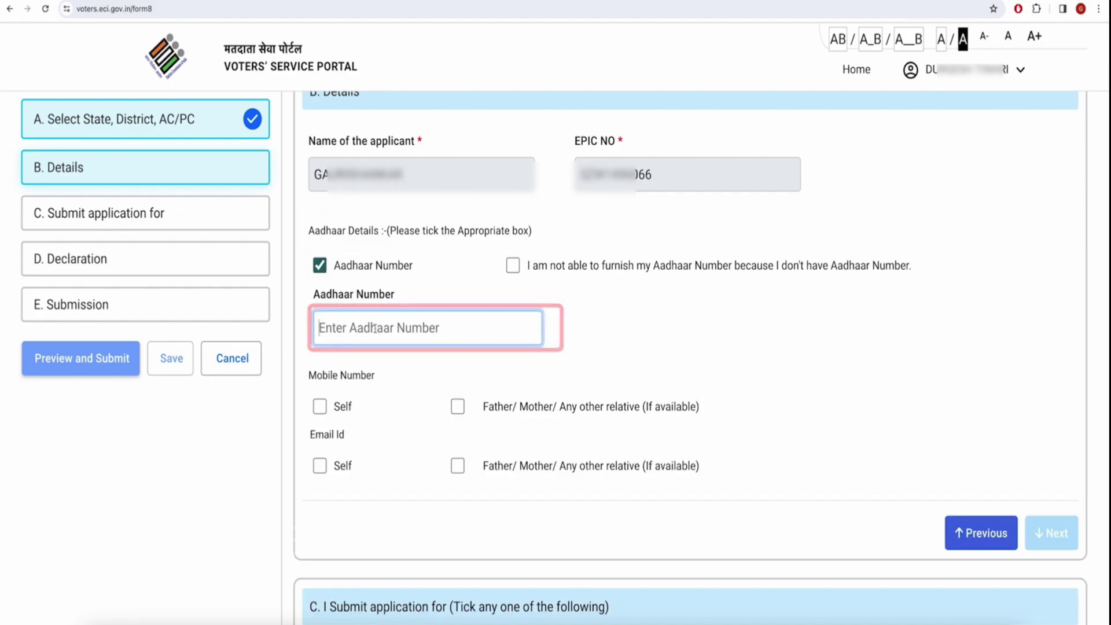
type("••••••••••••")
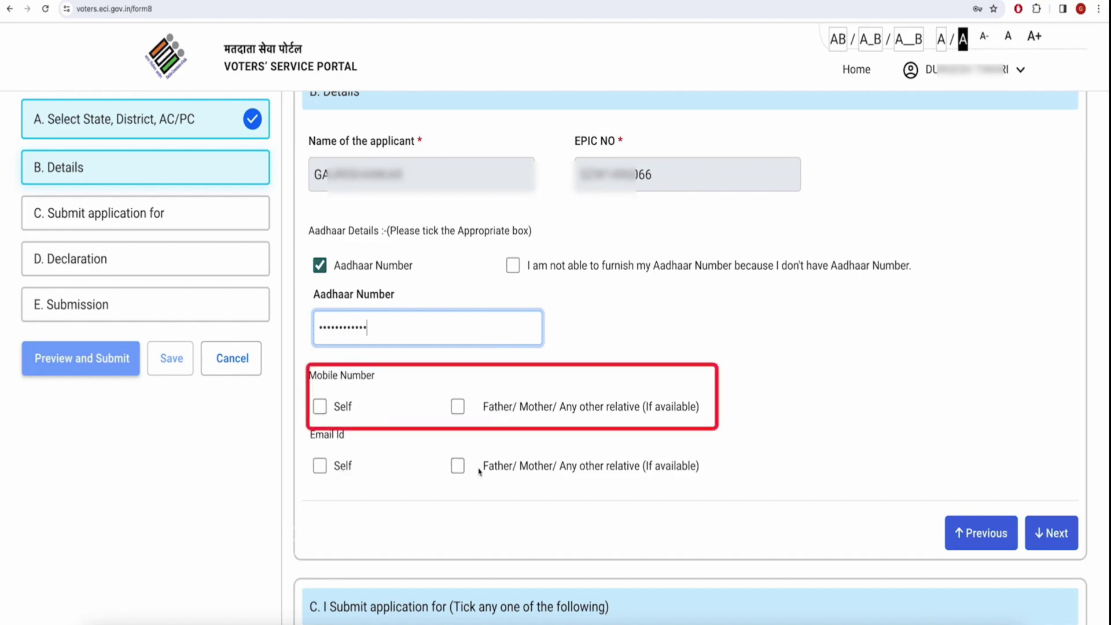
left_click(320, 406)
left_click(405, 469)
type("8")
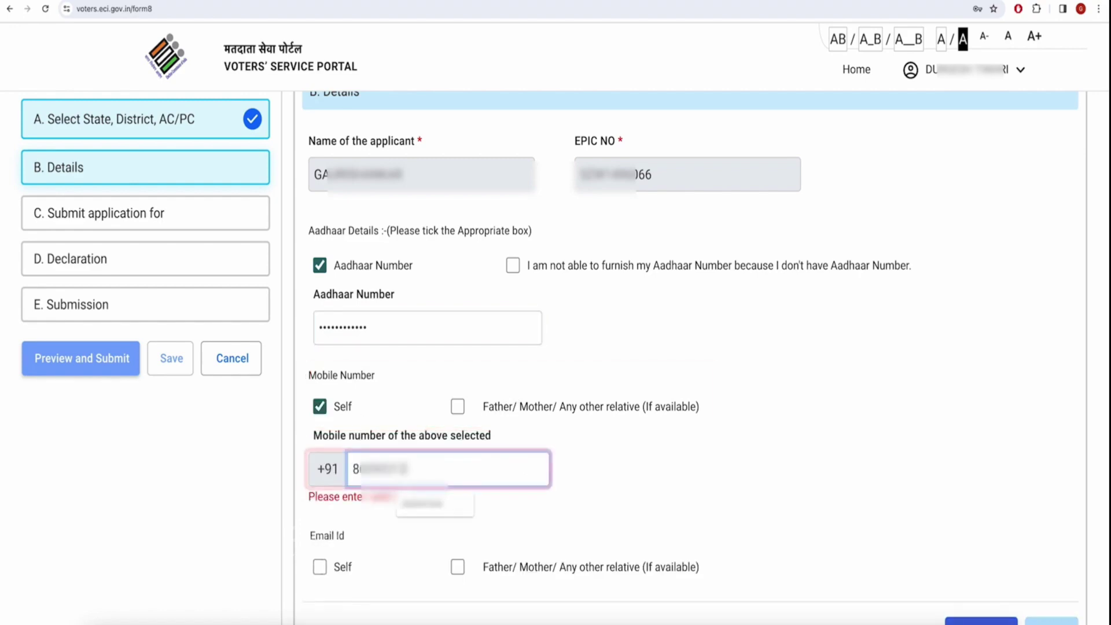
type("00")
scroll(531, 506, "down", 2)
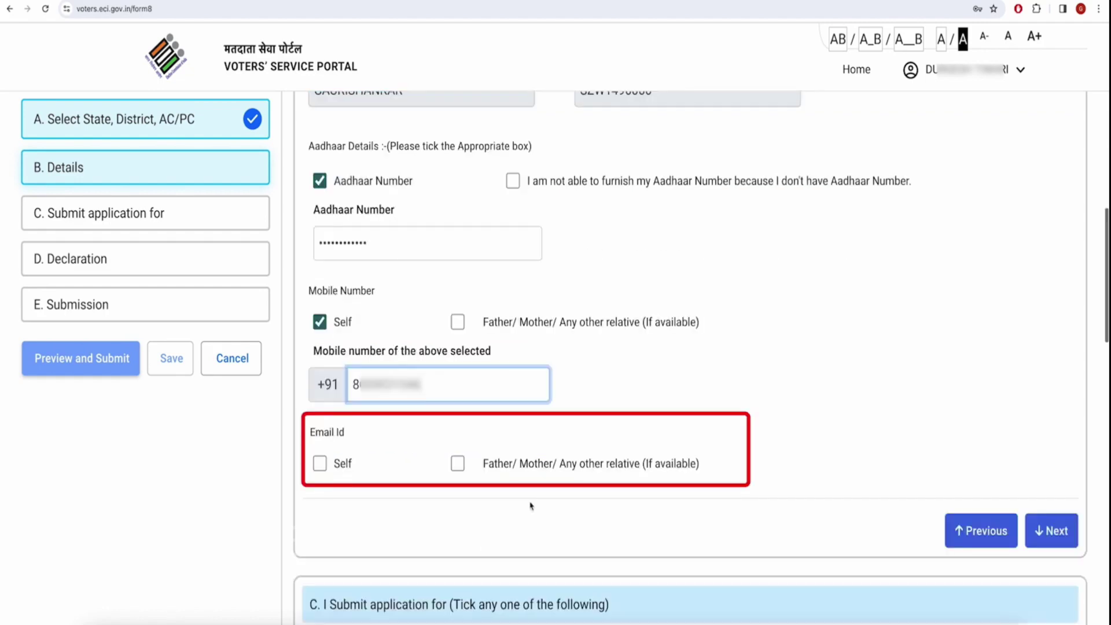
left_click(319, 465)
left_click(354, 526)
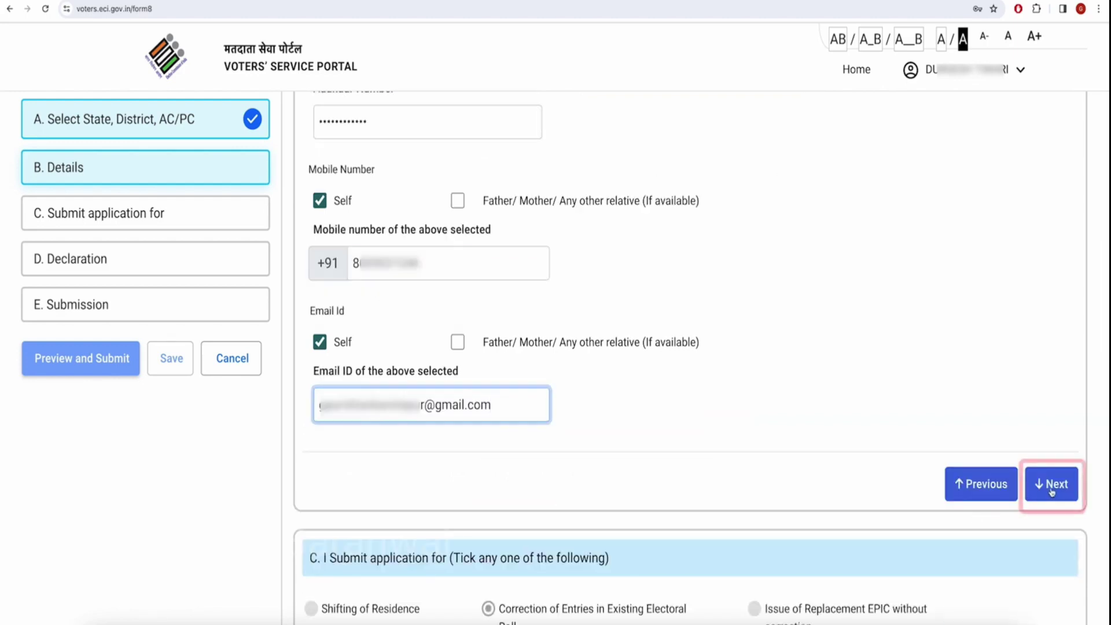
Complete the Details section and bring up the correction-of-entries checklist
left_click(1052, 492)
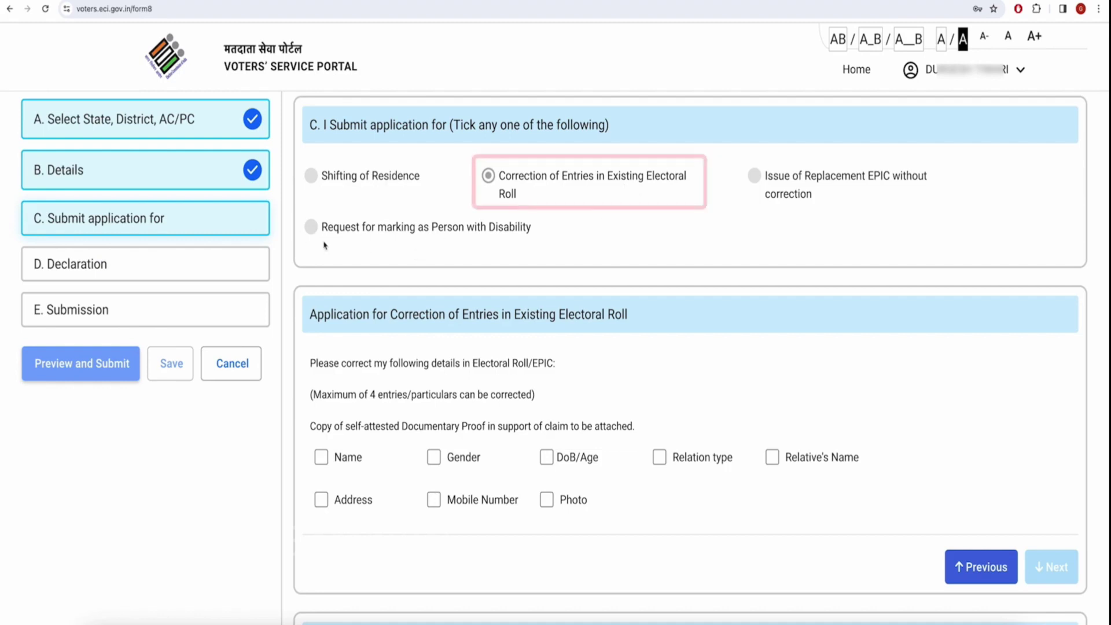
scroll(446, 461, "down", 2)
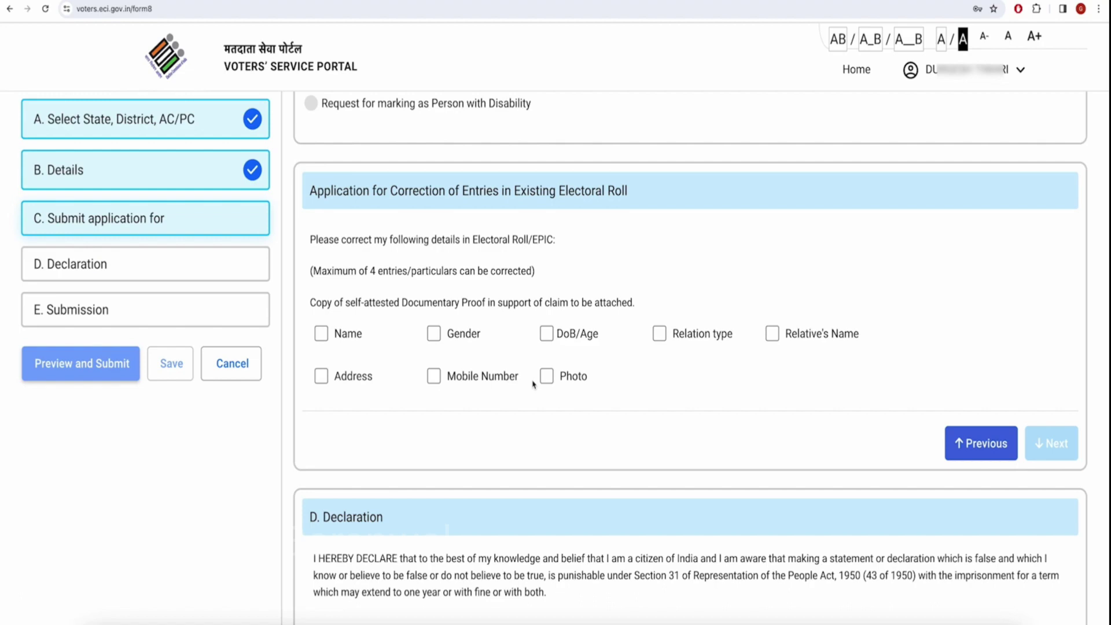
left_click(550, 337)
scroll(284, 425, "down", 3)
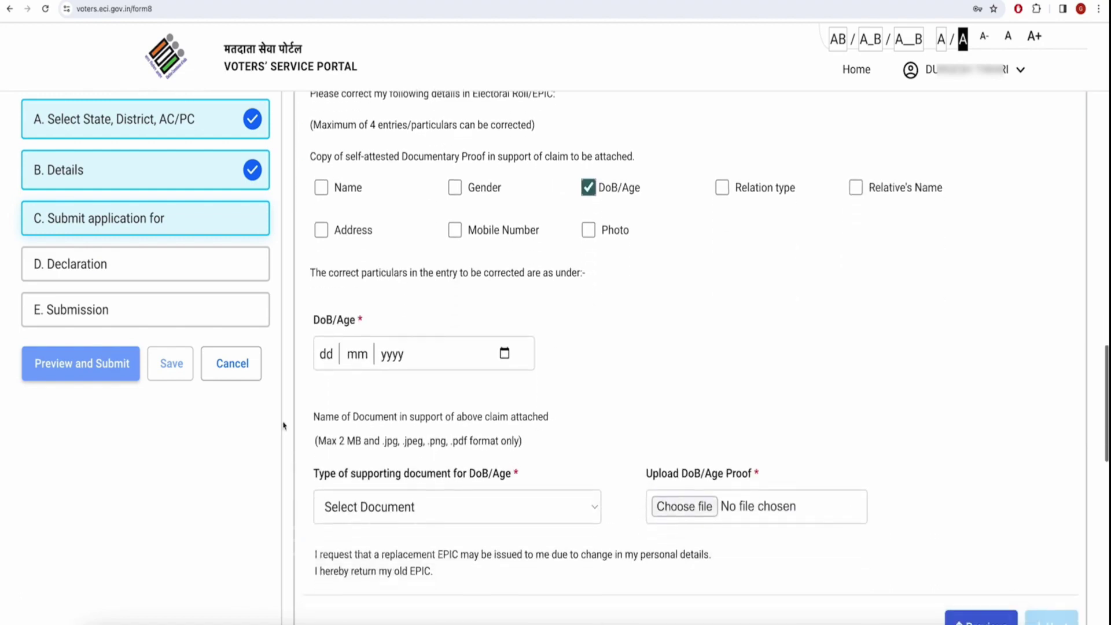
left_click(504, 358)
left_click(389, 390)
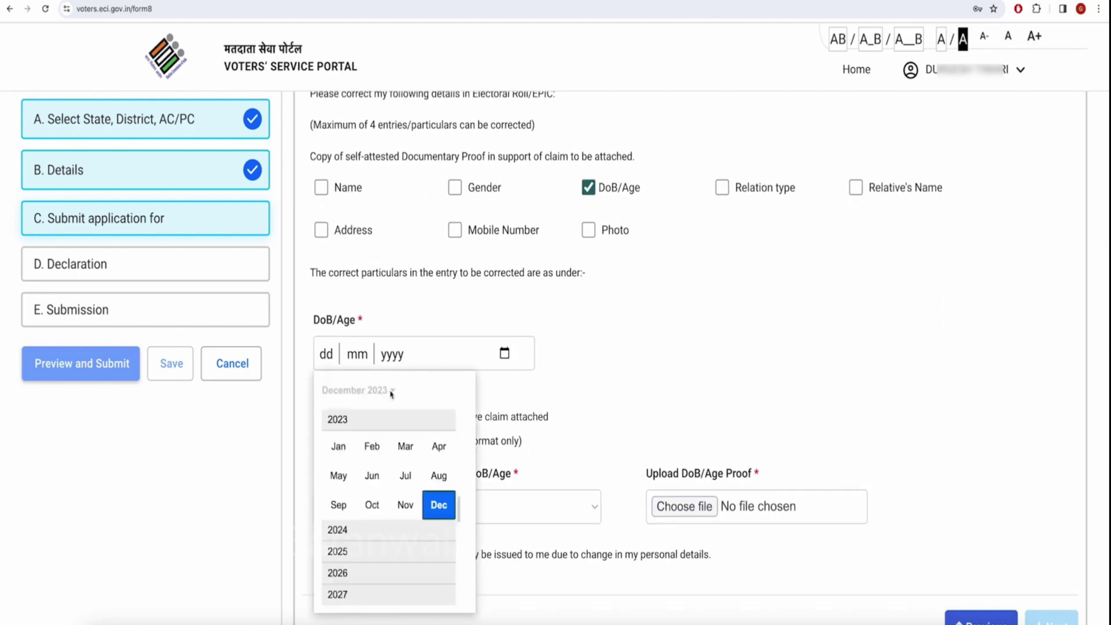
scroll(436, 420, "up", 10)
left_click(337, 444)
left_click(338, 475)
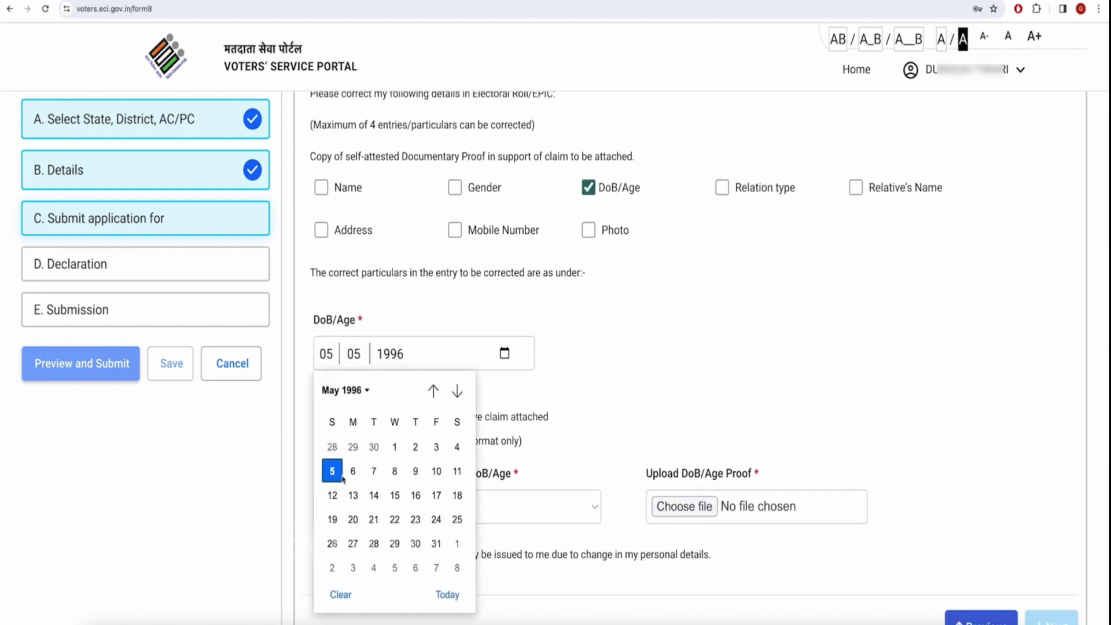
left_click(332, 495)
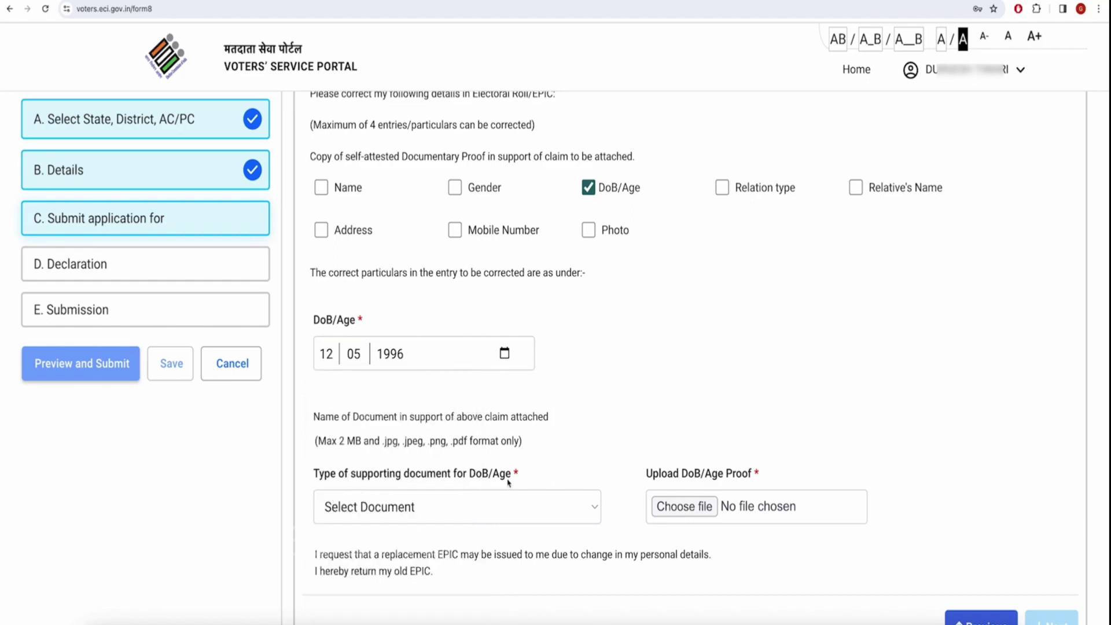
scroll(570, 495, "down", 1)
scroll(571, 496, "down", 3)
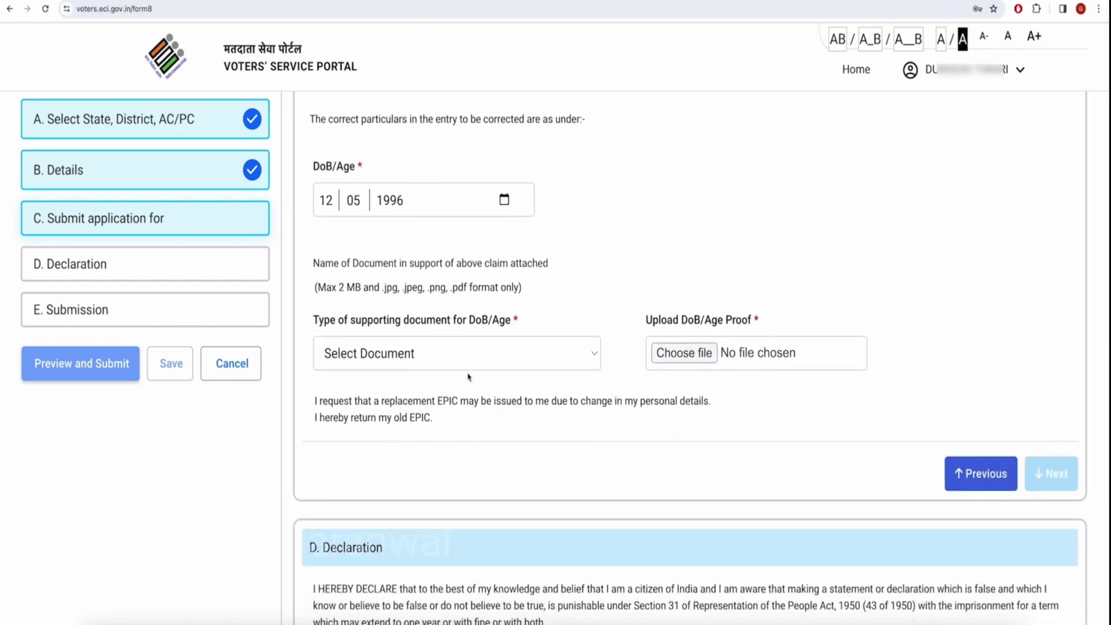
left_click(537, 358)
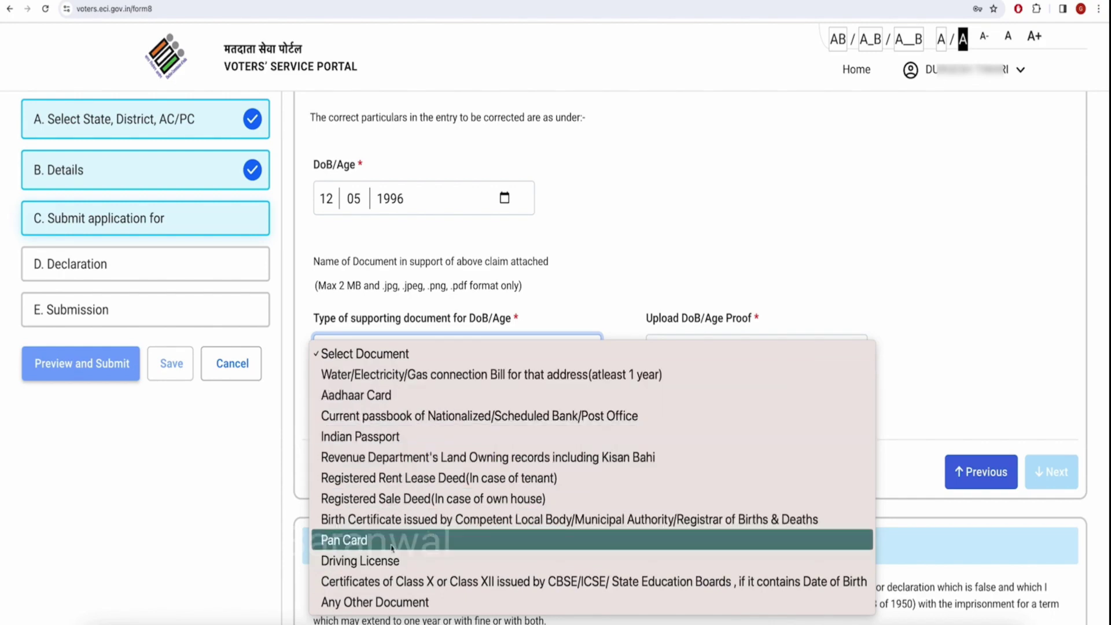
Choose Aadhaar Card as the supporting document, upload 23.jpeg as proof, and continue
left_click(391, 395)
left_click(690, 358)
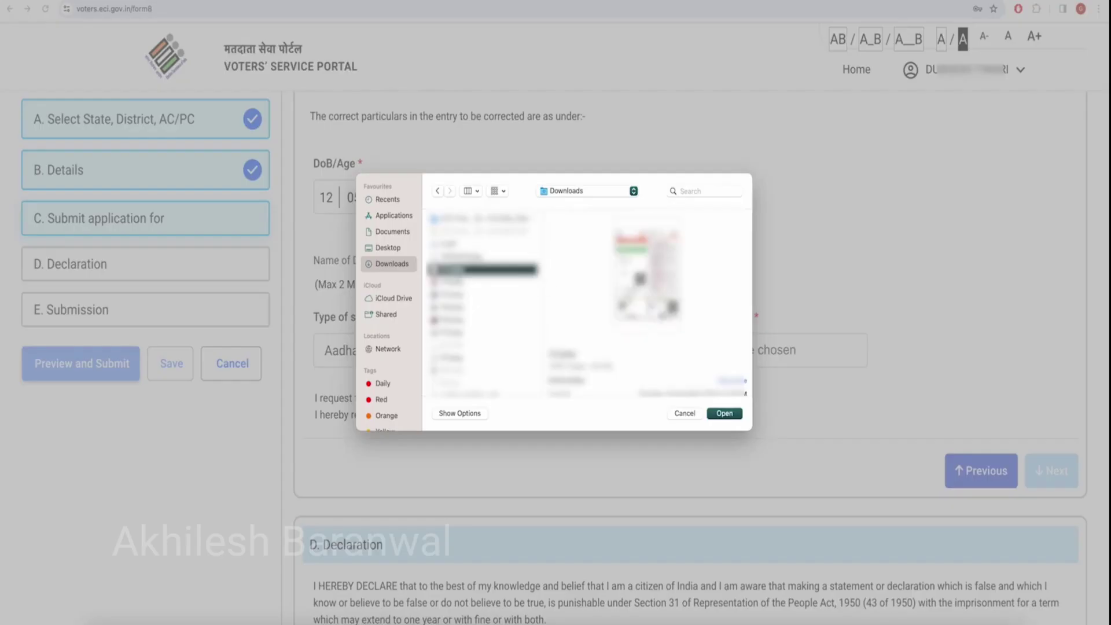
left_click(727, 414)
left_click(724, 413)
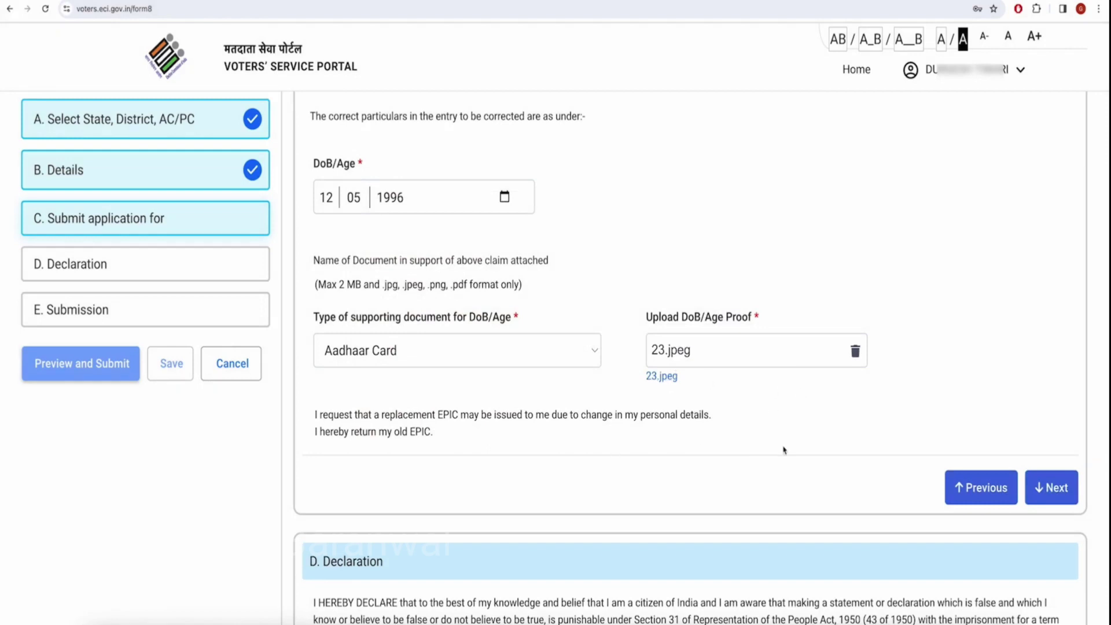
left_click(1051, 492)
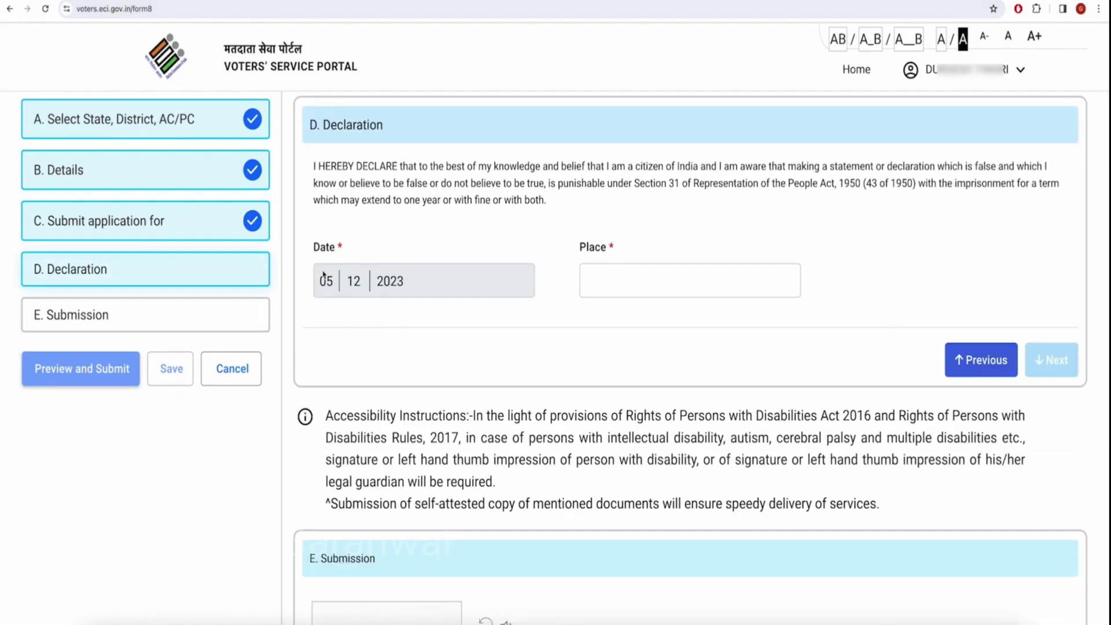
Enter 'S' as the declaration place, fill in the captcha, and preview the completed Form 8
left_click(642, 288)
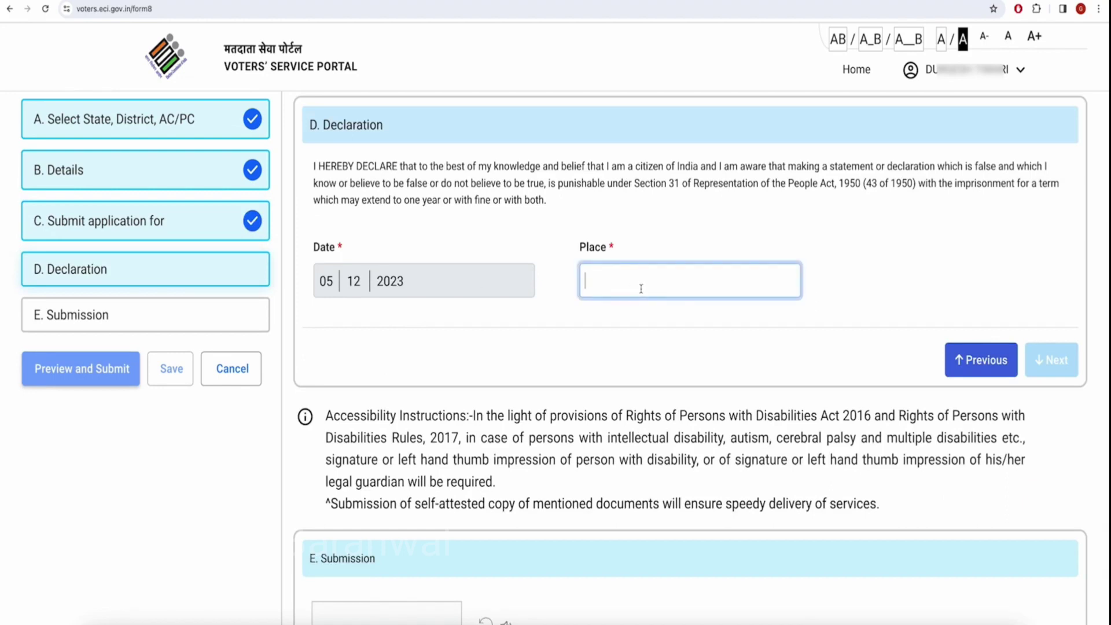
type("S")
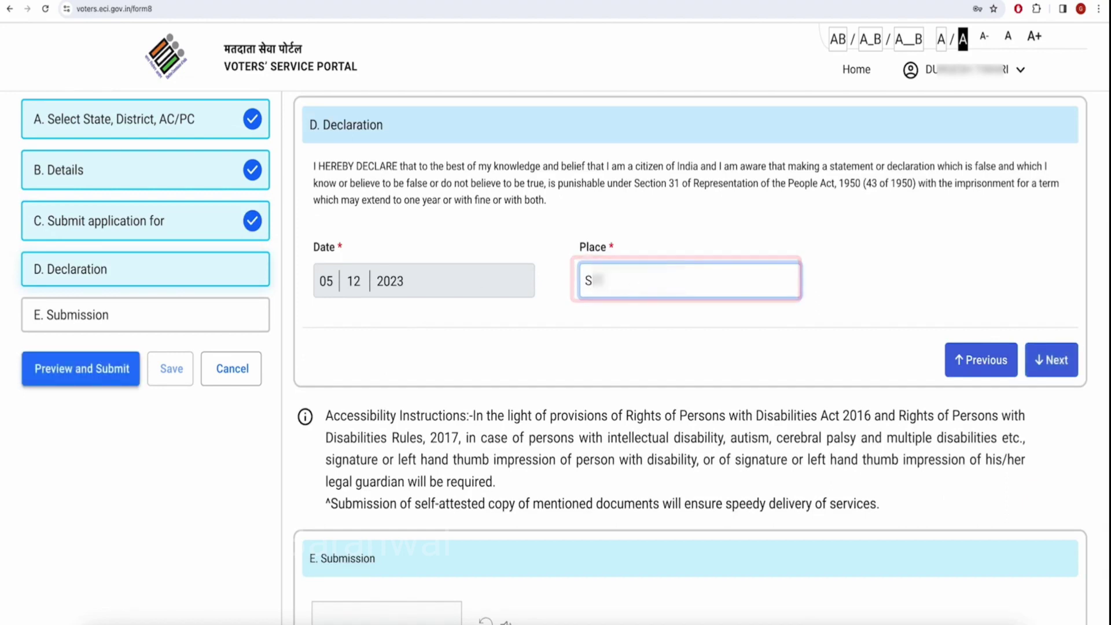
left_click(1053, 368)
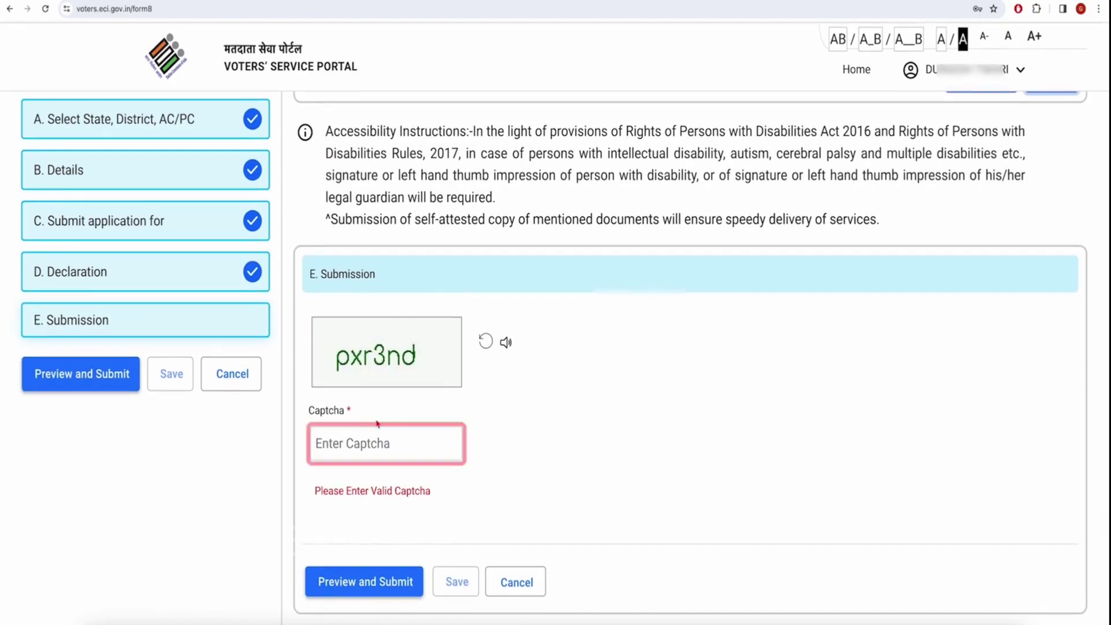
type("pxr3nd")
left_click(388, 596)
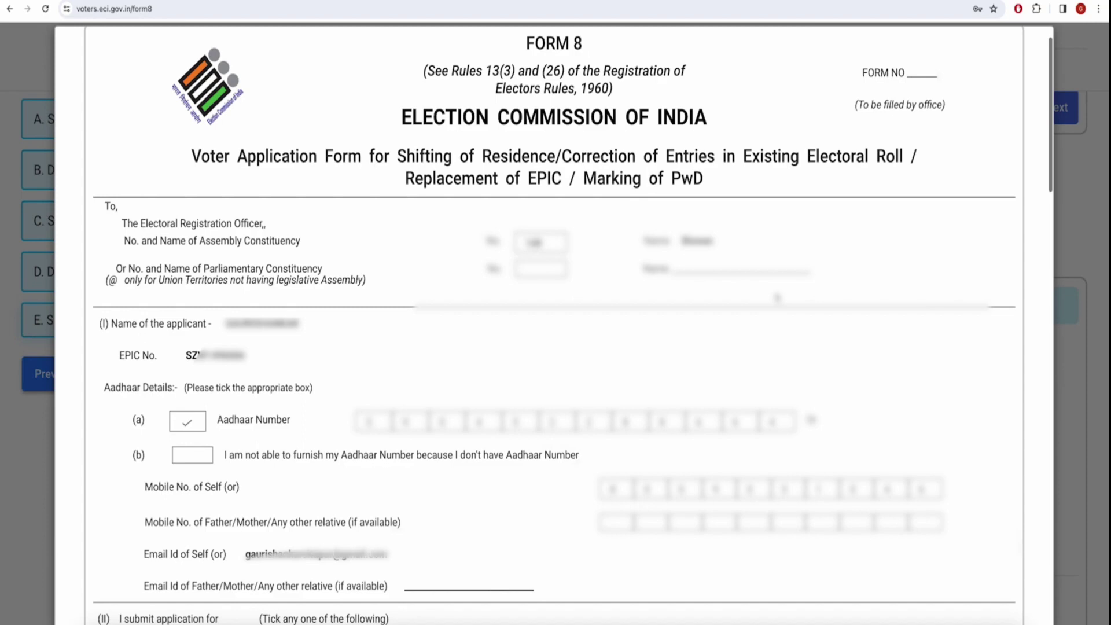
Submit the previewed Form 8 date-of-birth correction and confirm Yes in the 'Are You Sure?' dialog
scroll(777, 298, "down", 20)
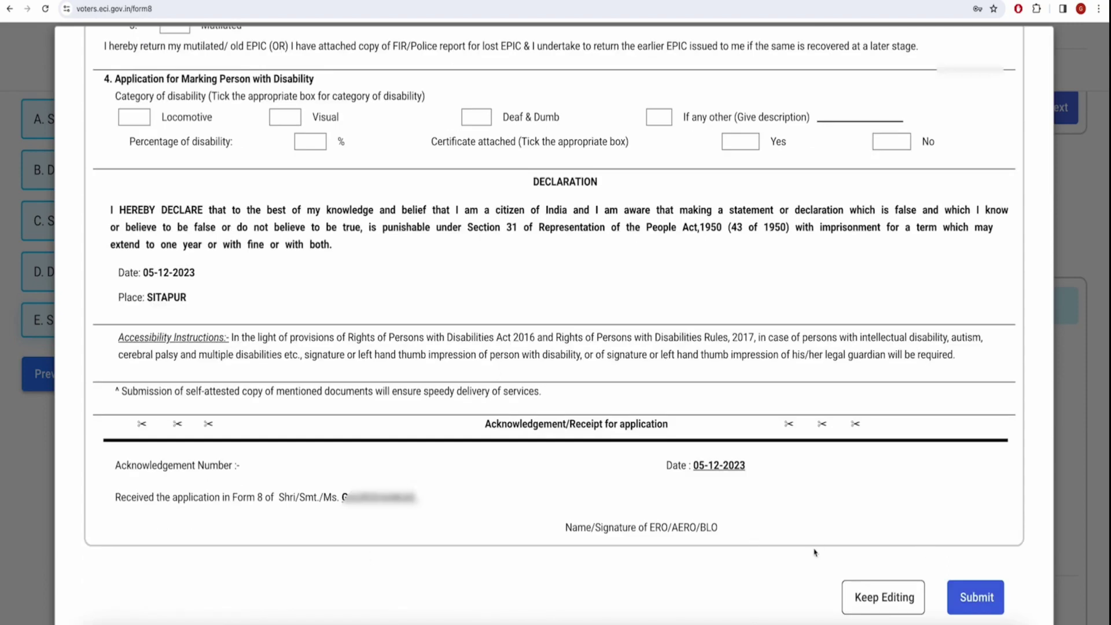
left_click(986, 602)
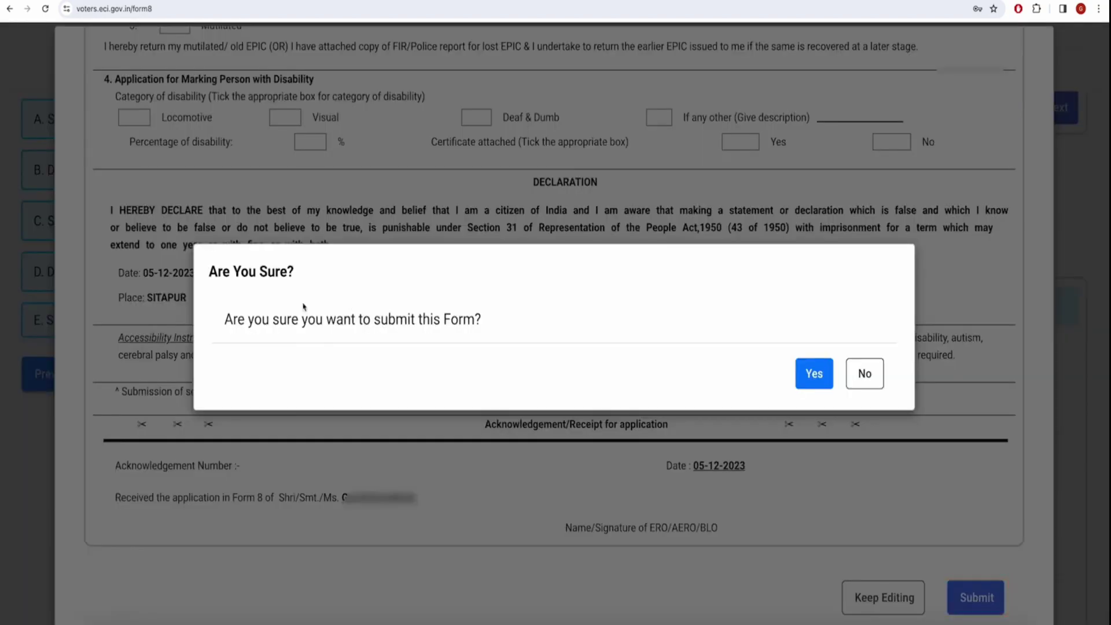
left_click_drag(224, 315, 513, 330)
left_click(527, 336)
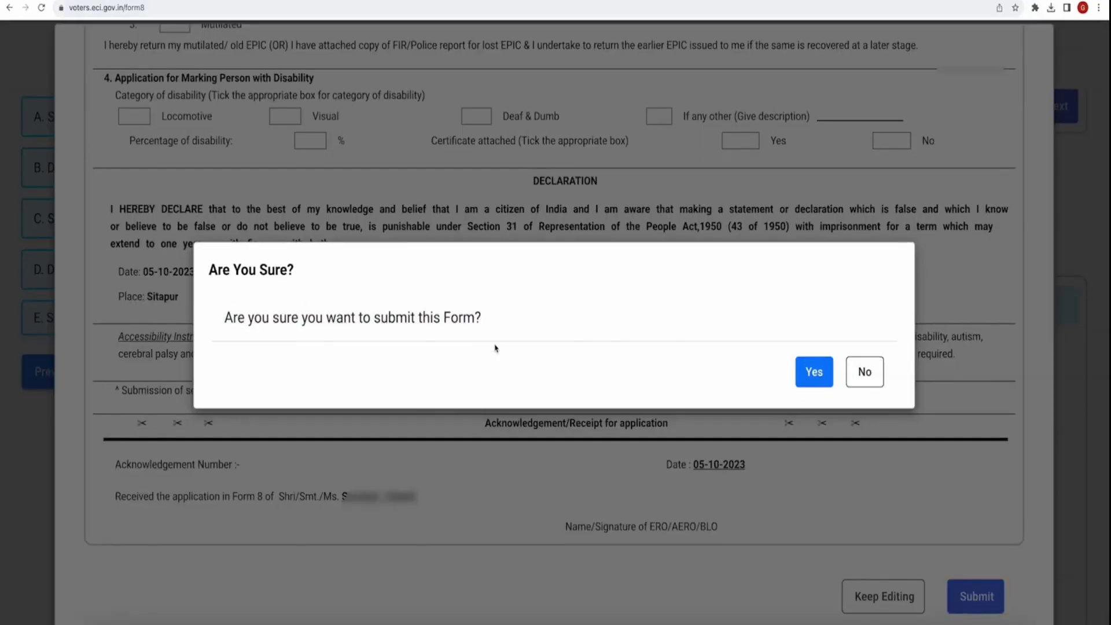
left_click(814, 373)
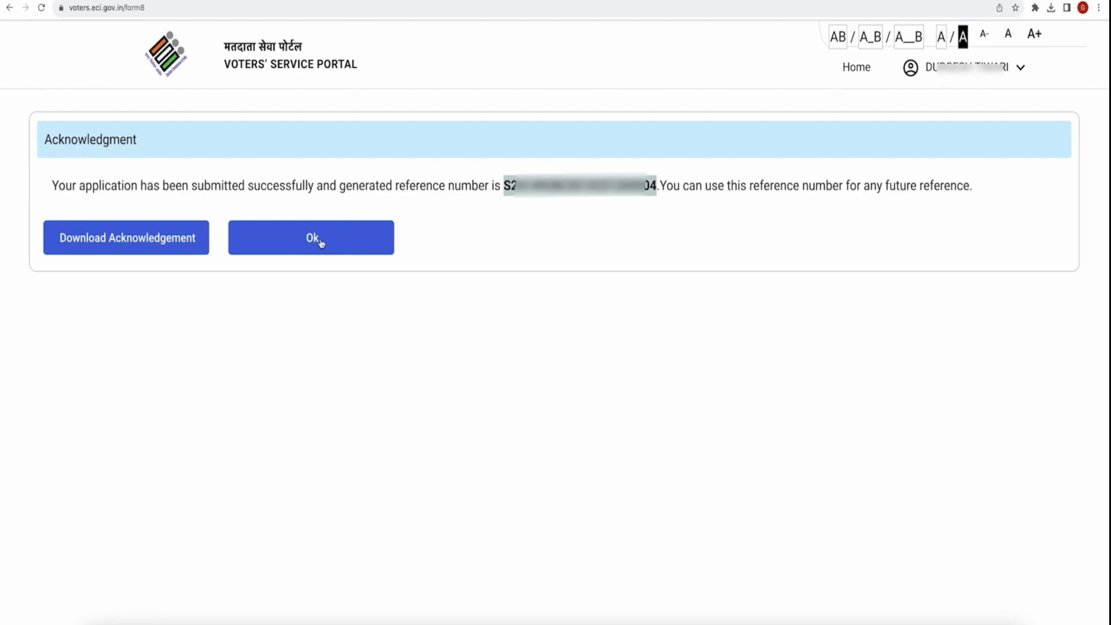
Track the application using its saved reference number with State set to Uttar Pradesh
left_click(312, 239)
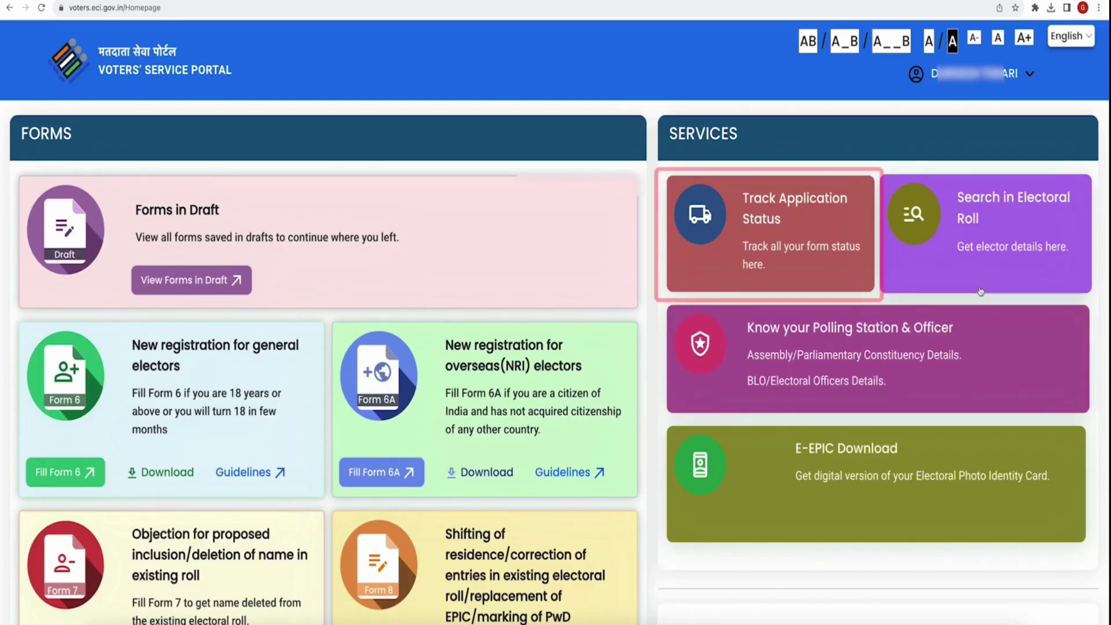
left_click(763, 227)
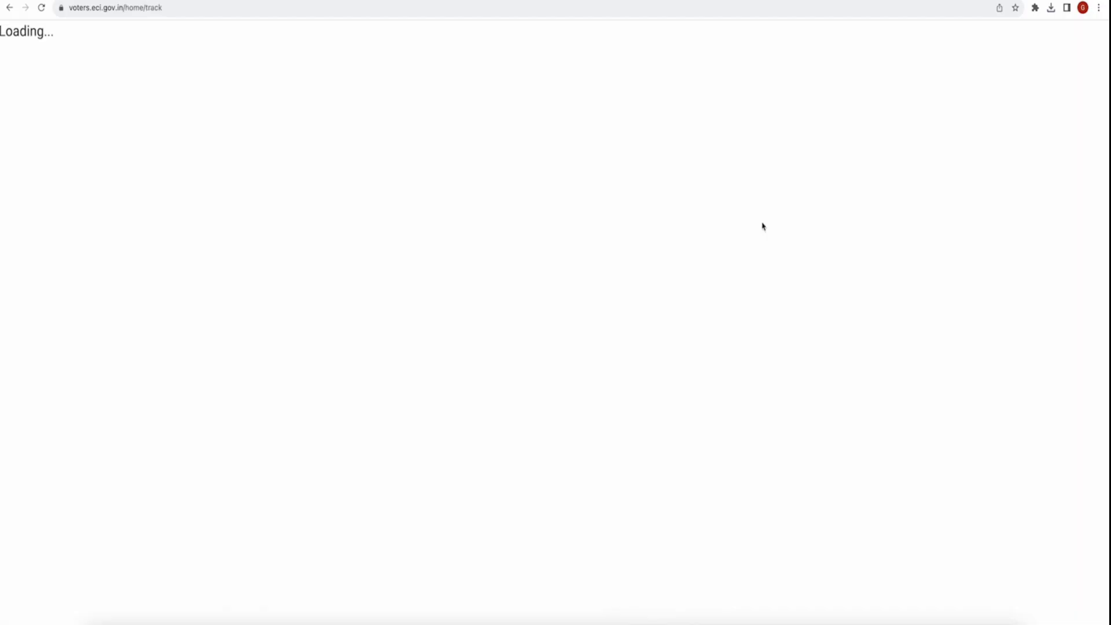
left_click(279, 261)
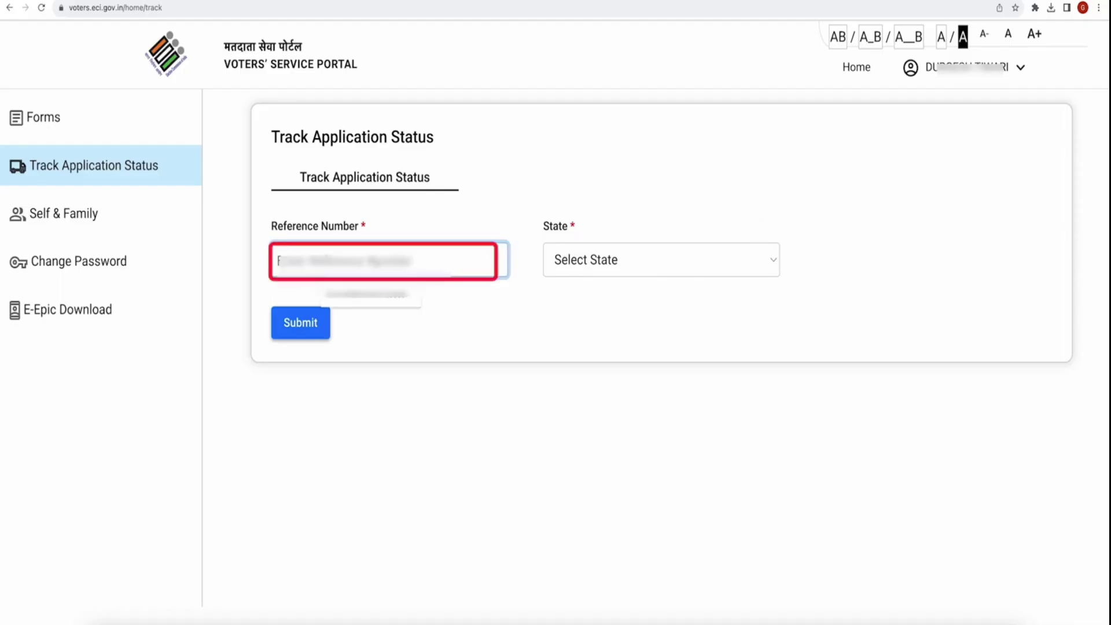
left_click(366, 294)
left_click(615, 268)
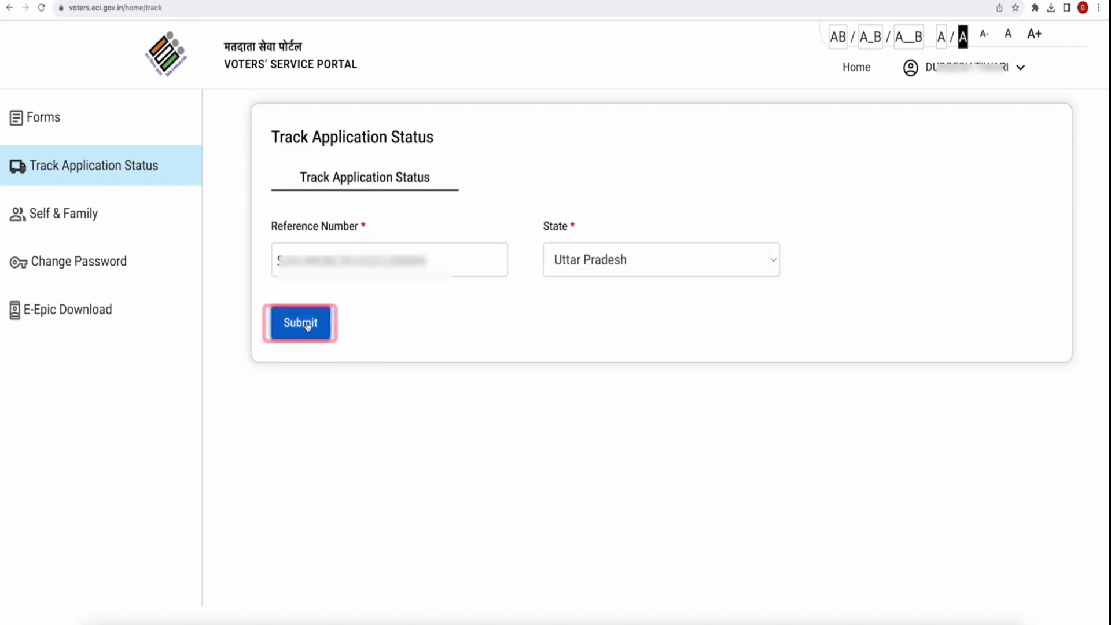
left_click(303, 324)
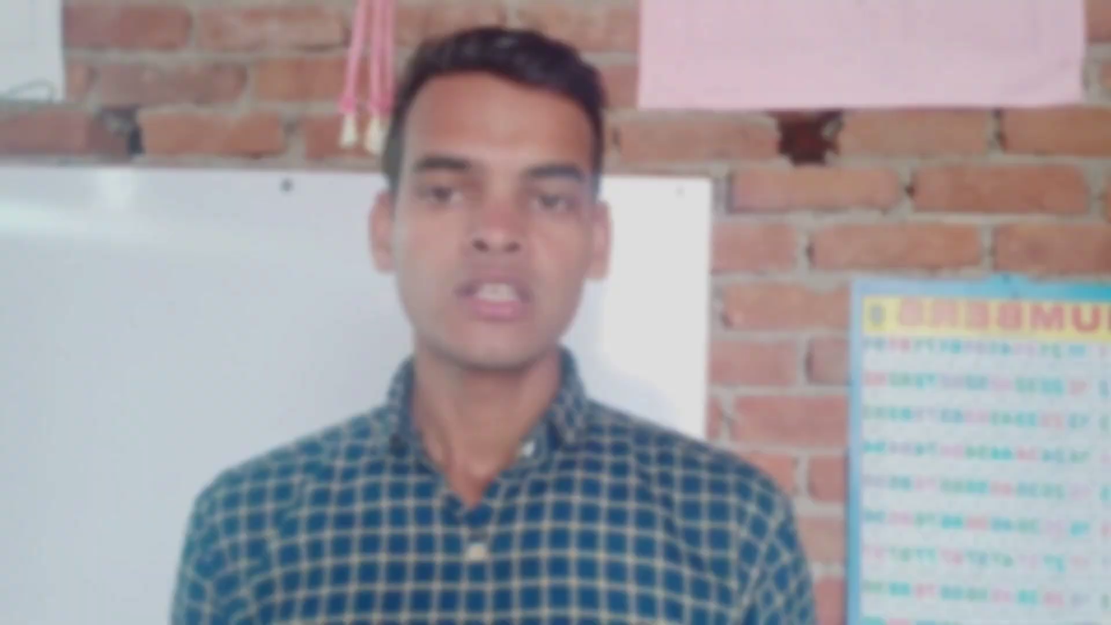